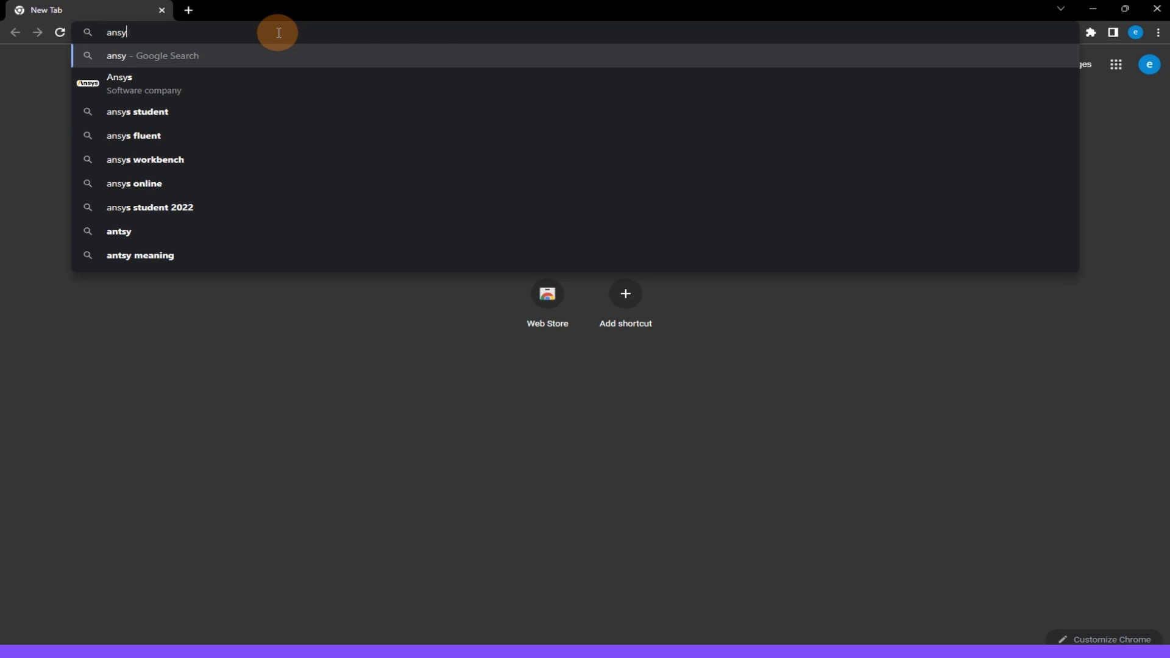
# Search Google for 'ansys student' from the address bar and browse the results
pyautogui.write('s')
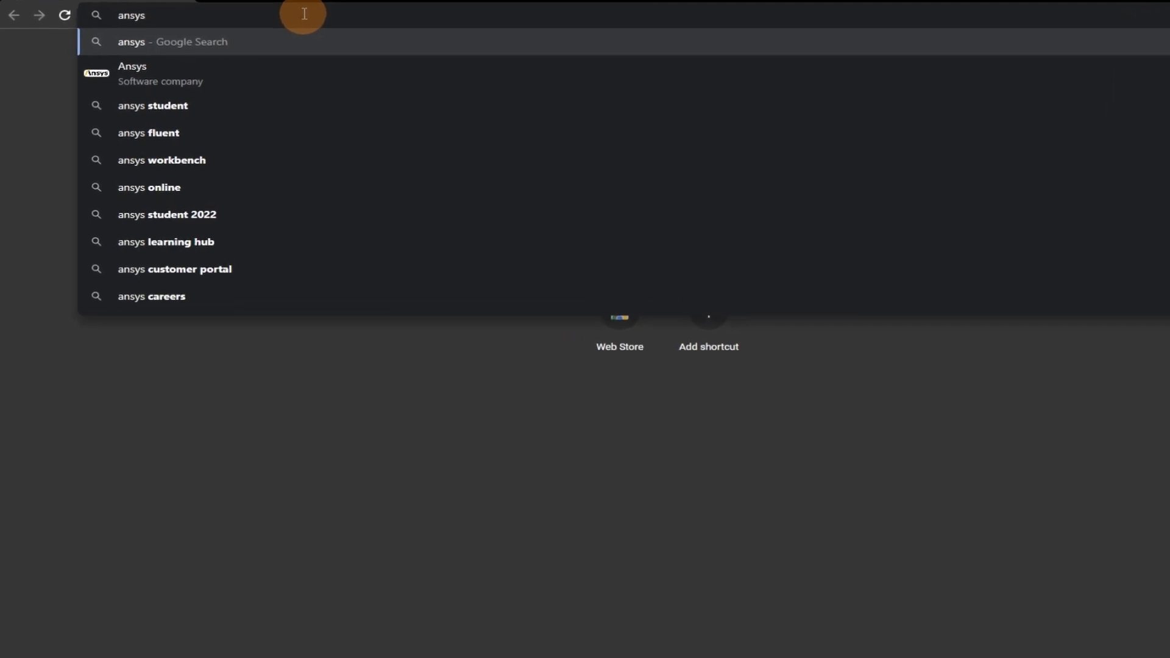
pyautogui.click(189, 107)
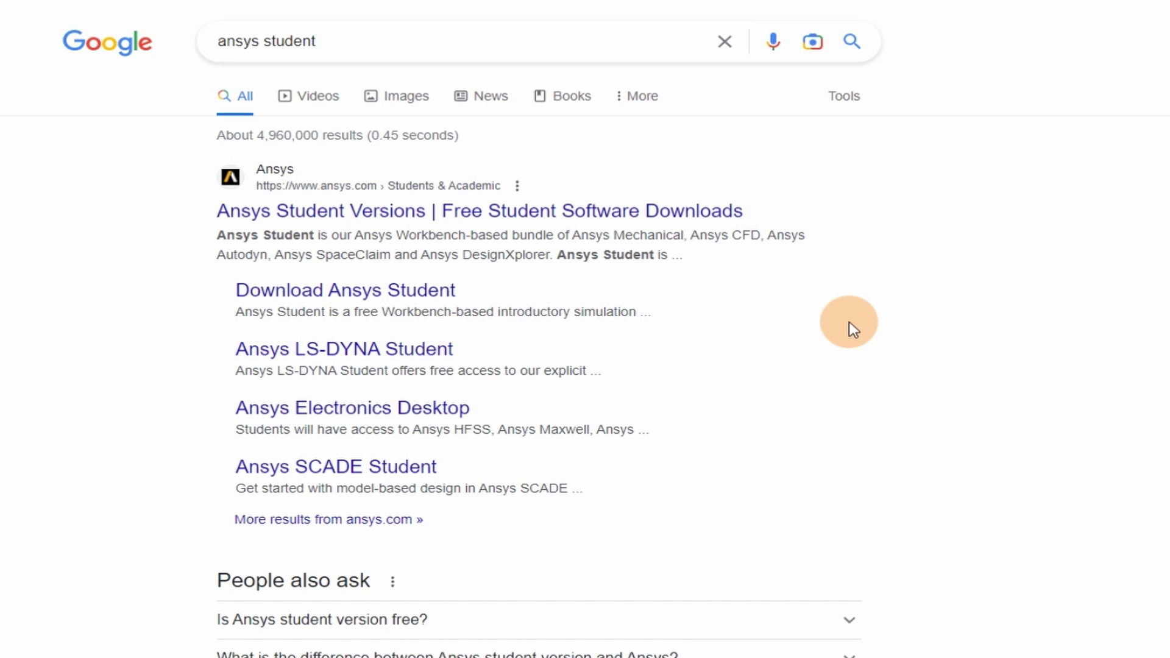
pyautogui.scroll(-4, 668, 353)
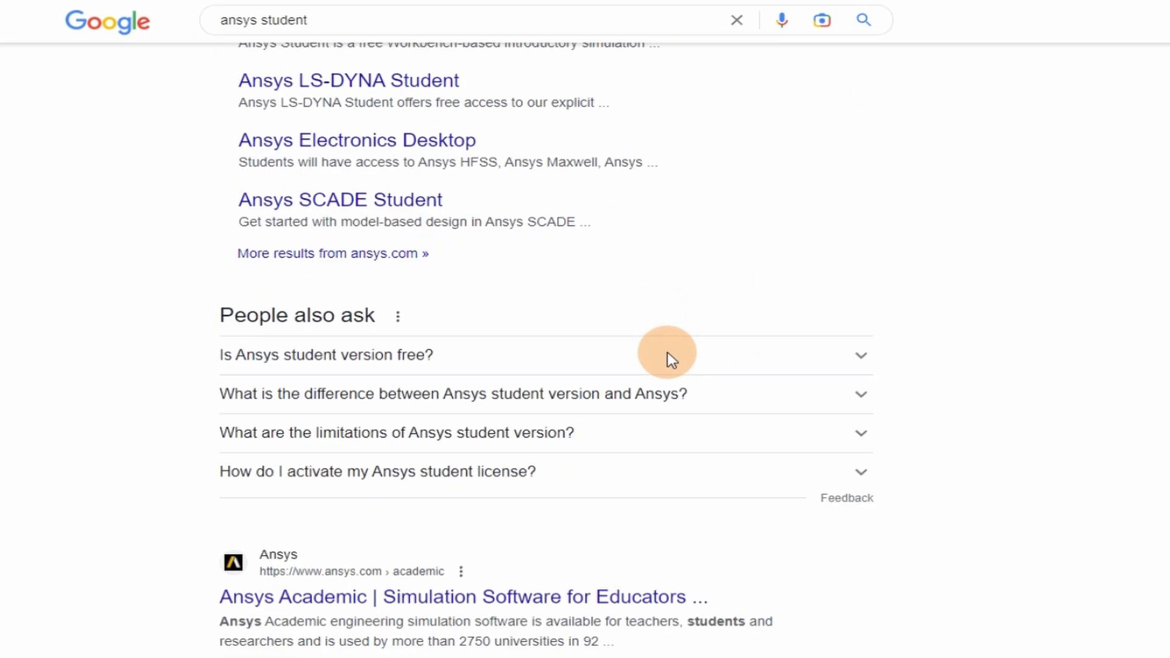
pyautogui.scroll(4, 668, 353)
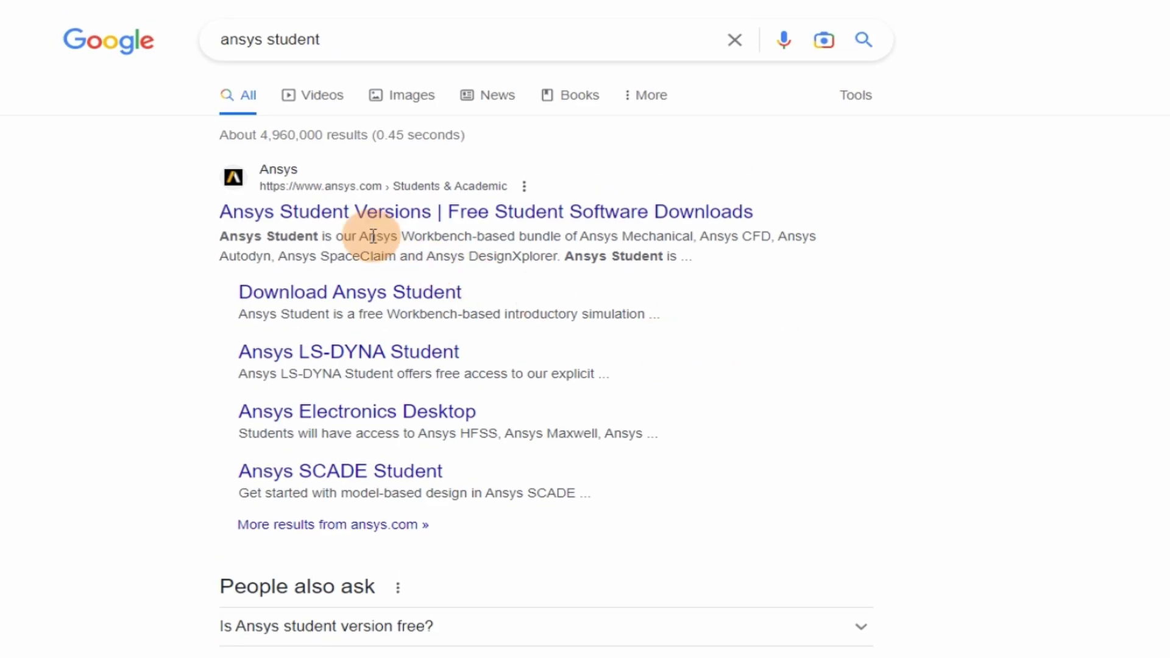
# Open the Ansys Student Versions result and scroll down its download page to the requirements sections
pyautogui.click(547, 220)
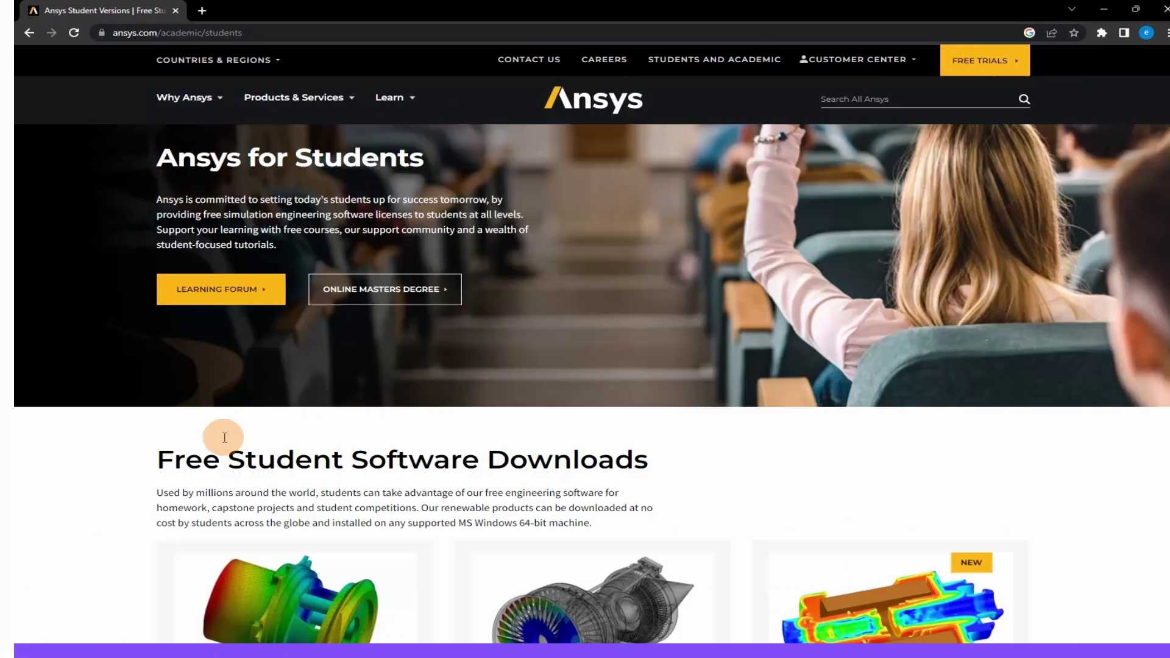
pyautogui.scroll(-5, 220, 438)
pyautogui.scroll(-5, 210, 438)
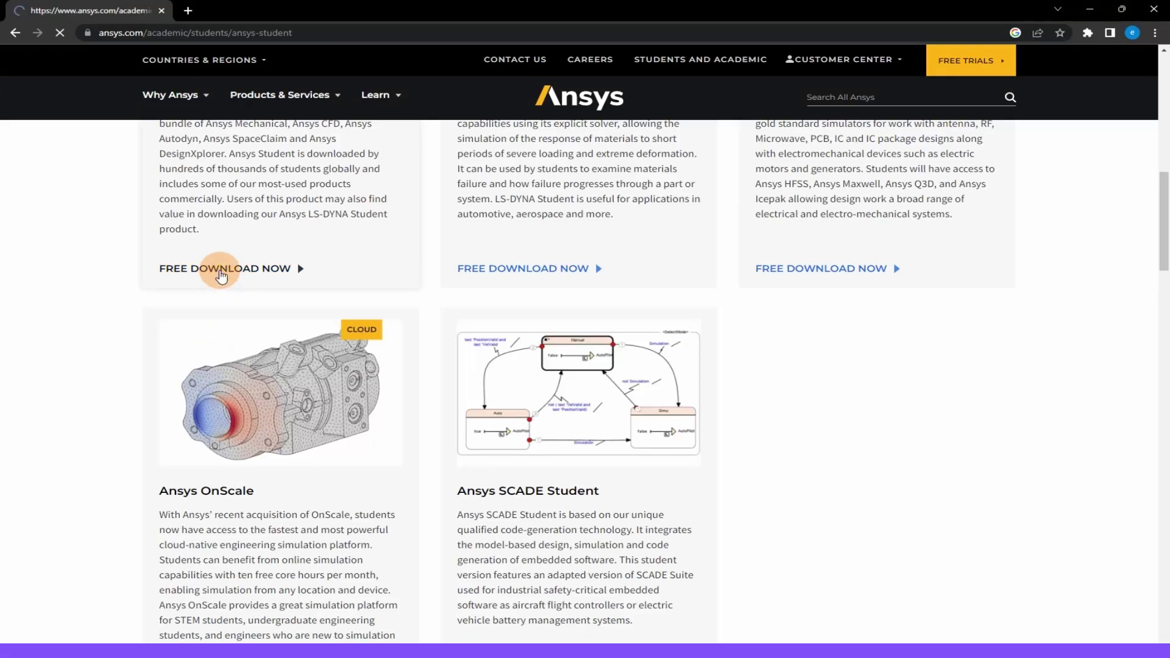
pyautogui.scroll(-2, 406, 358)
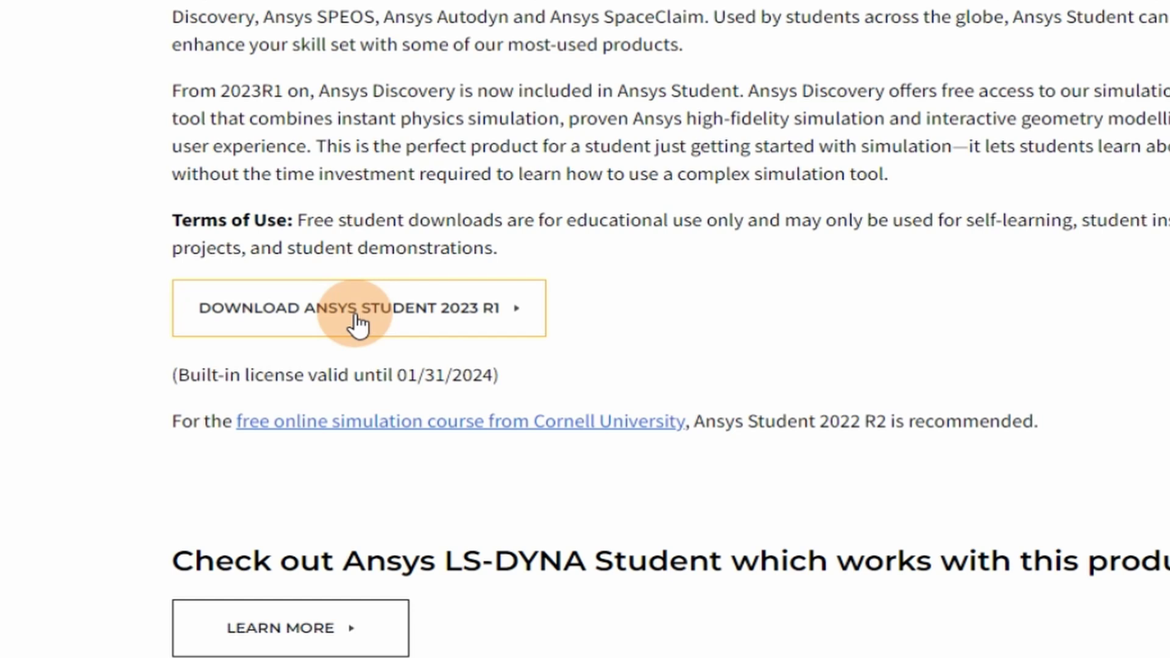
pyautogui.click(352, 318)
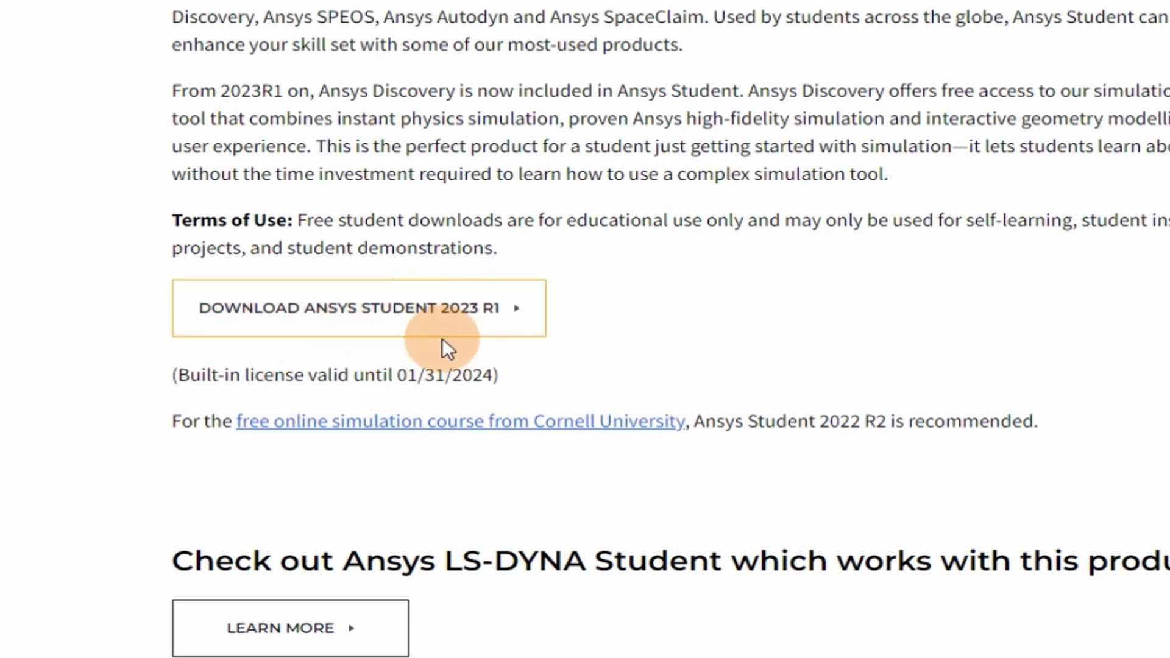
pyautogui.scroll(-5, 612, 369)
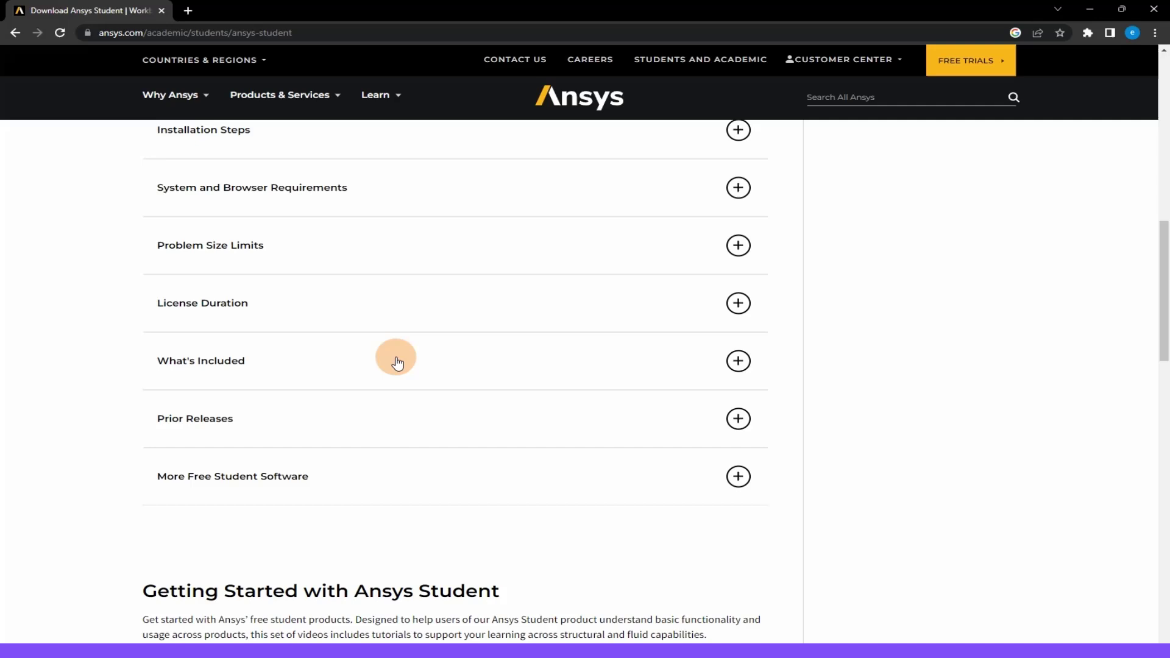
pyautogui.scroll(1, 202, 250)
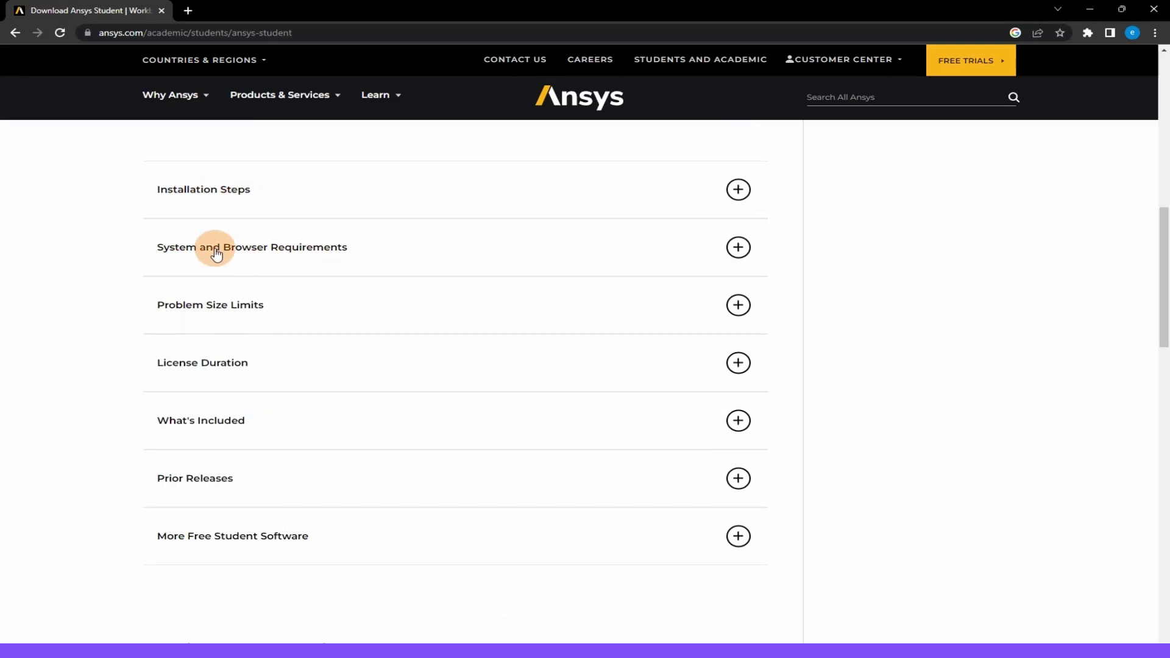
# Expand System and Browser Requirements and review the hardware and download-time table
pyautogui.click(737, 249)
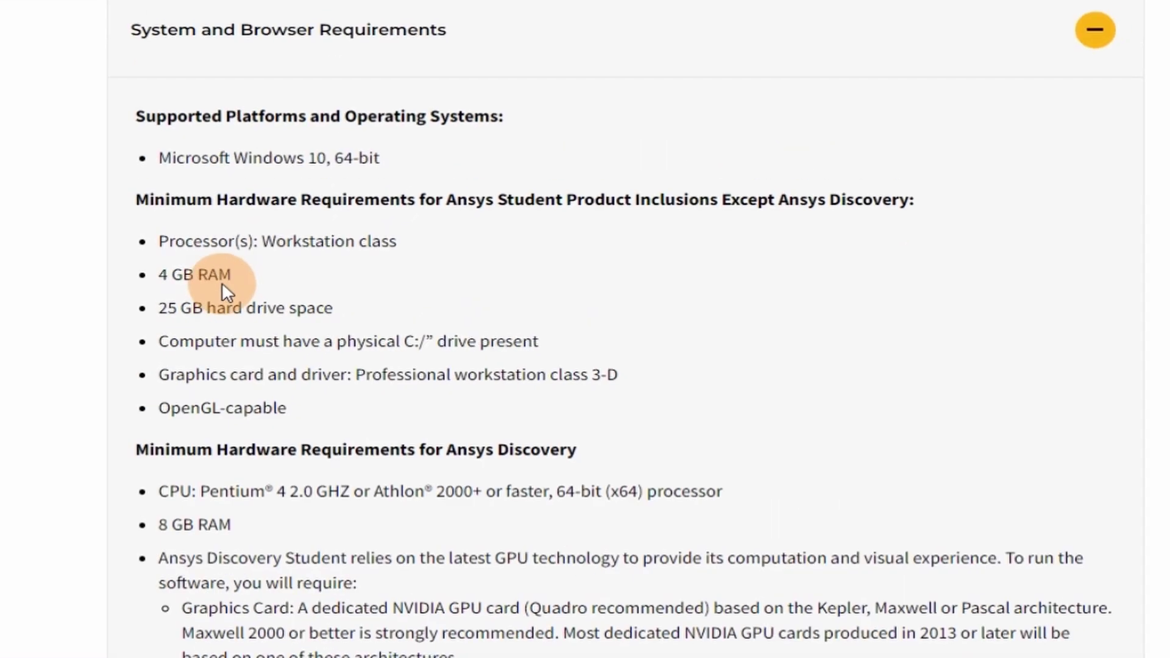
pyautogui.scroll(-4, 280, 391)
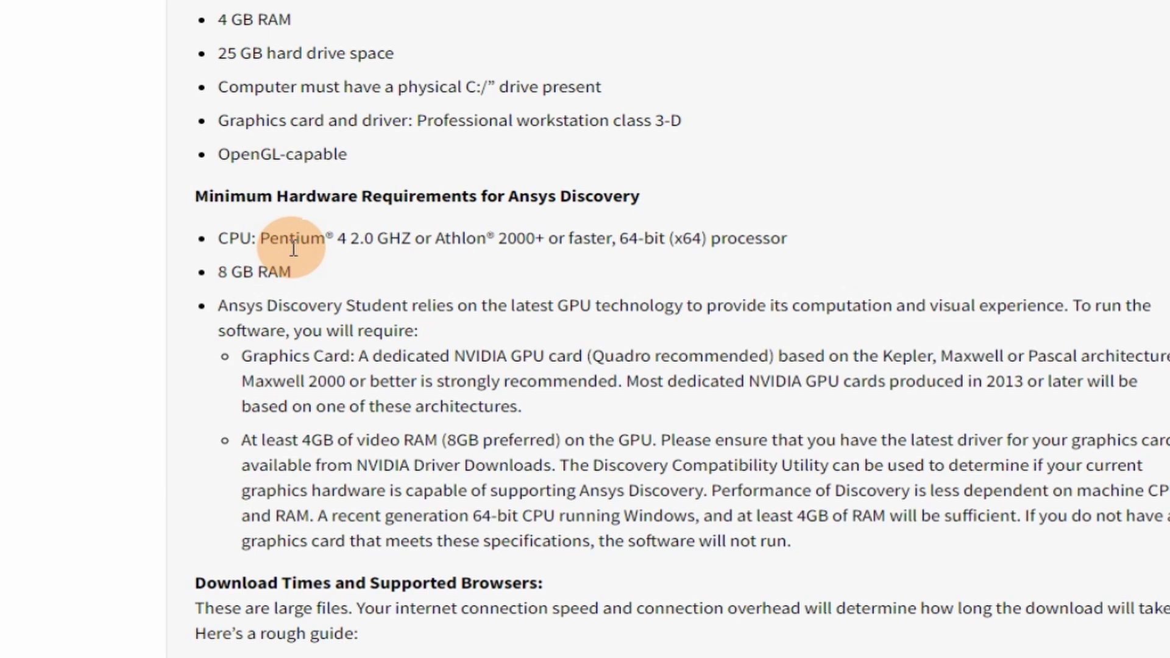
pyautogui.scroll(-5, 329, 253)
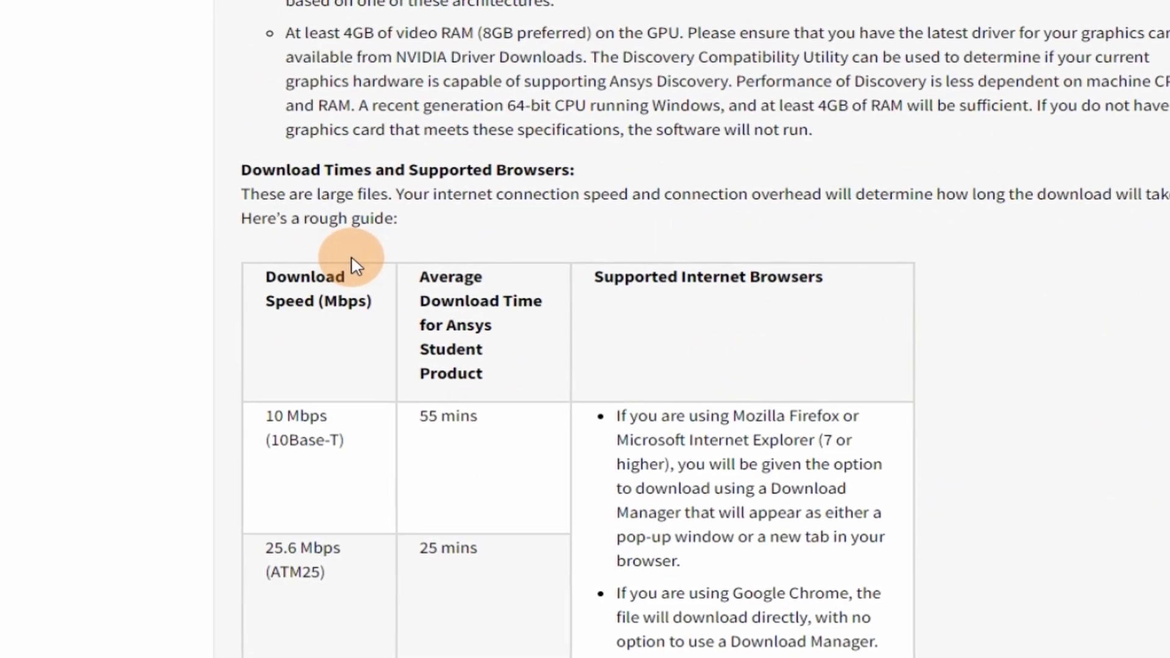
pyautogui.scroll(-5, 353, 264)
pyautogui.scroll(-5, 397, 268)
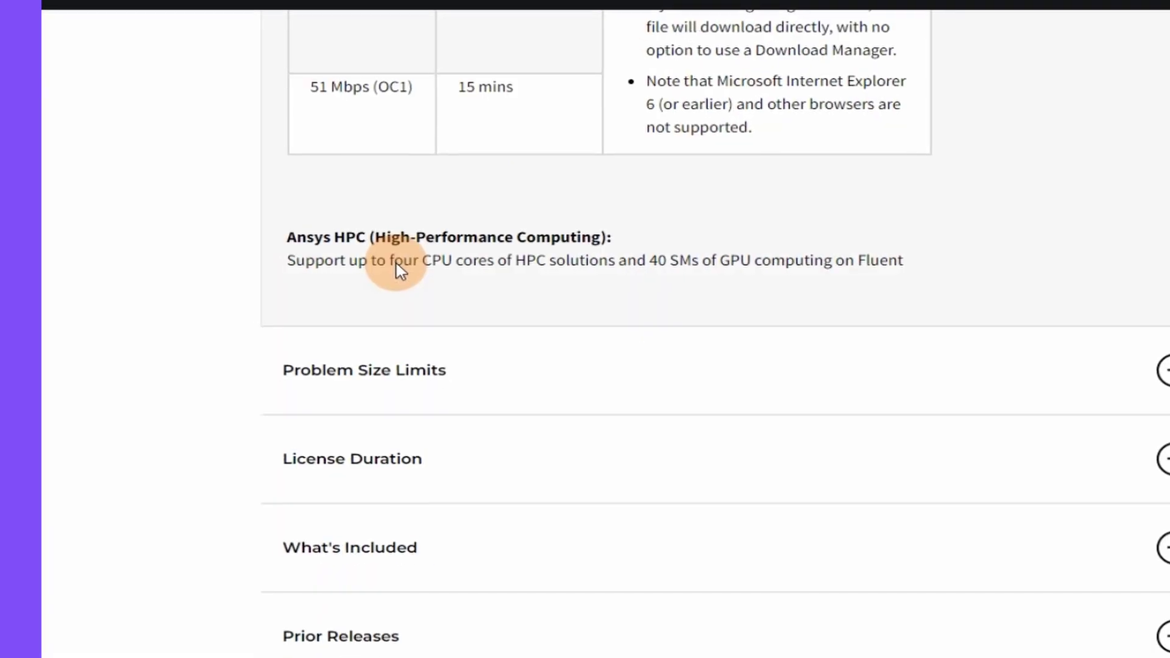
pyautogui.scroll(-2, 406, 263)
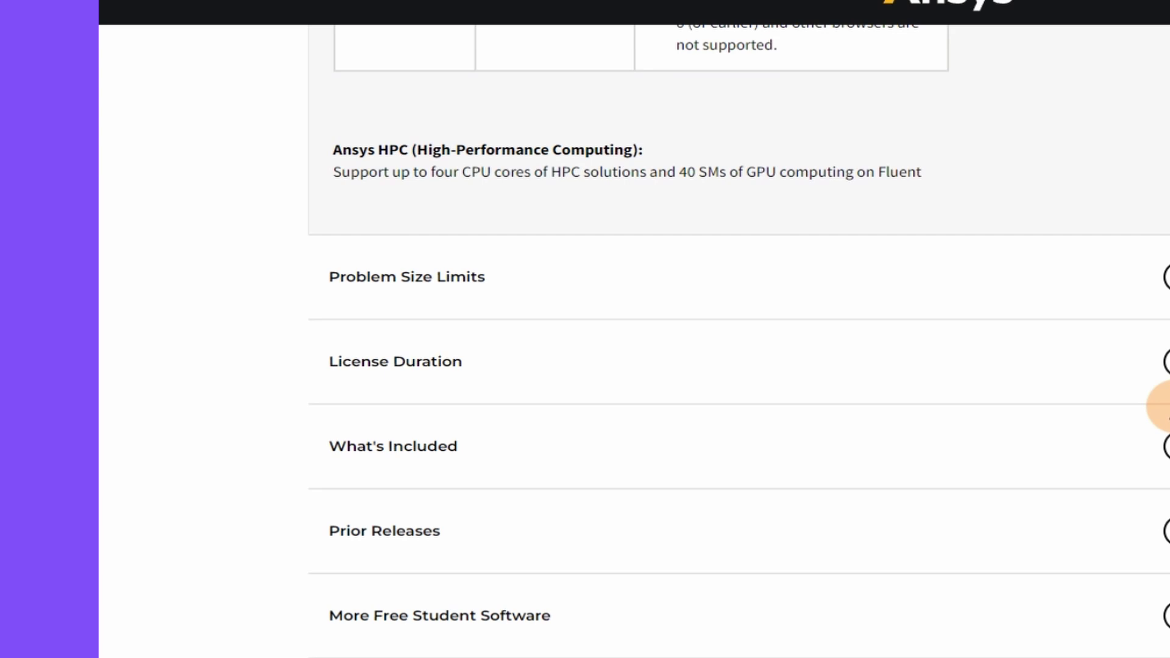
# Expand License Duration to show the renewable twelve-month lease, then return to the download offer
pyautogui.click(1163, 362)
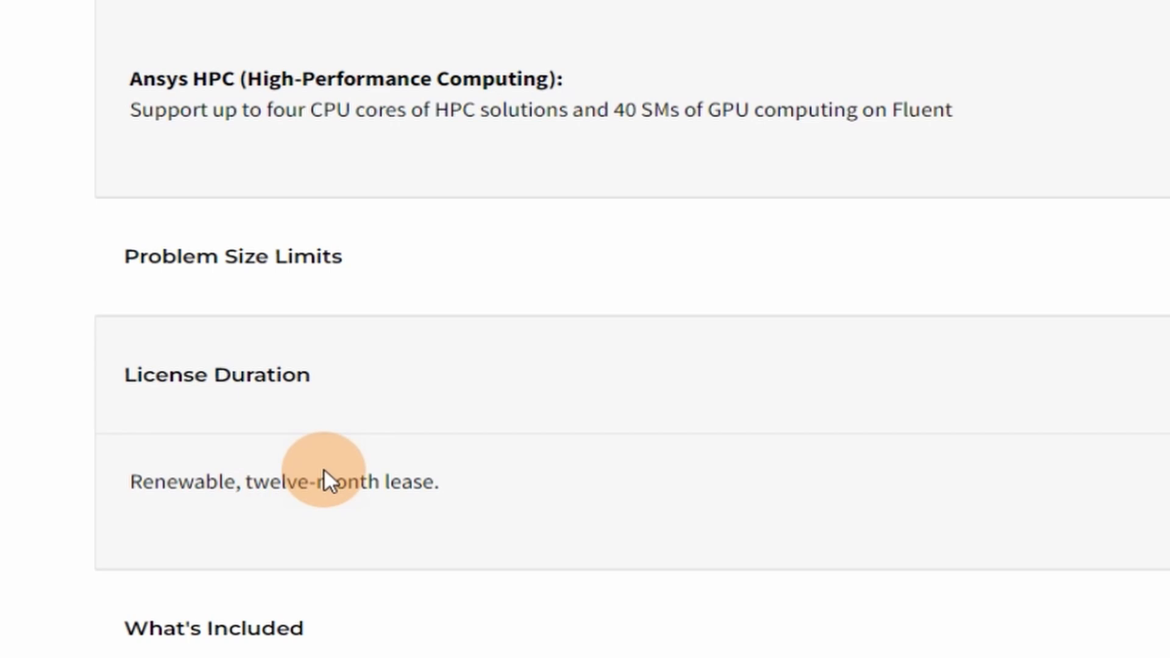
pyautogui.scroll(-5, 643, 486)
pyautogui.scroll(15, 645, 492)
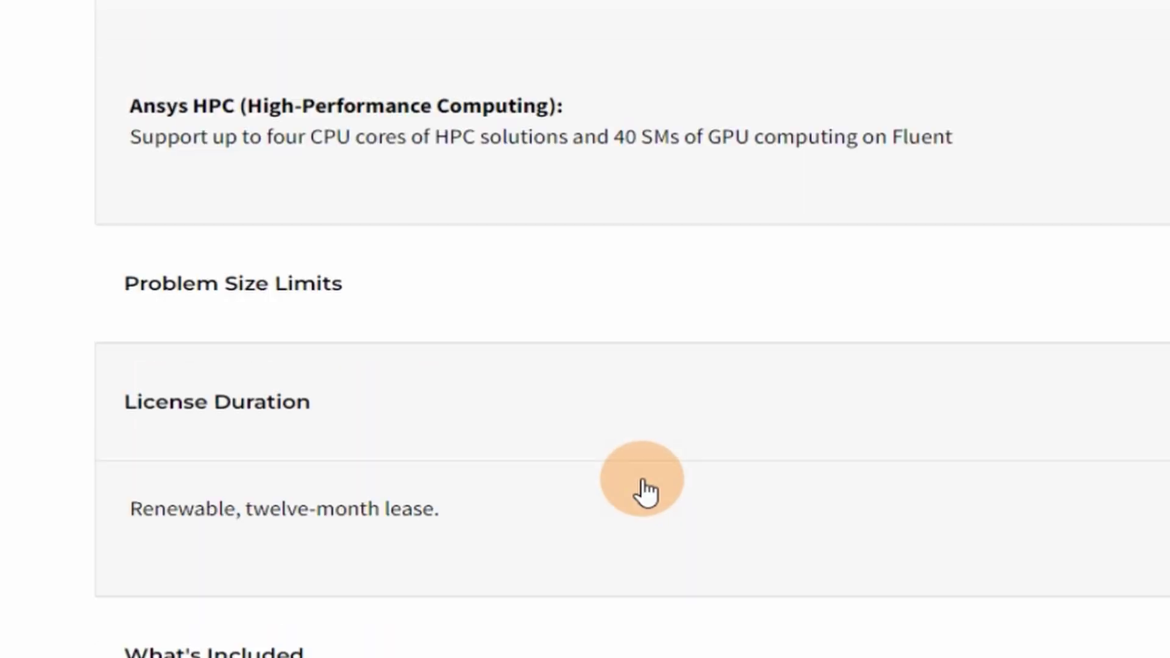
pyautogui.scroll(18, 645, 488)
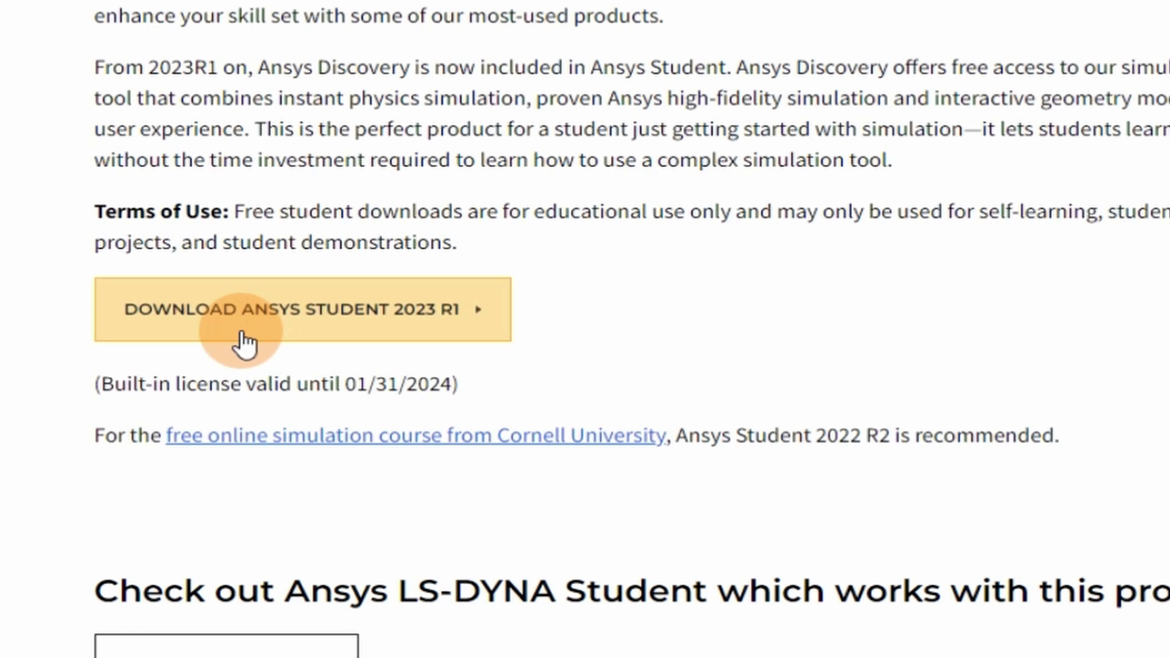
# Download the Ansys Student 2023 R1 zip into D:\Downloads with IDM
pyautogui.click(253, 314)
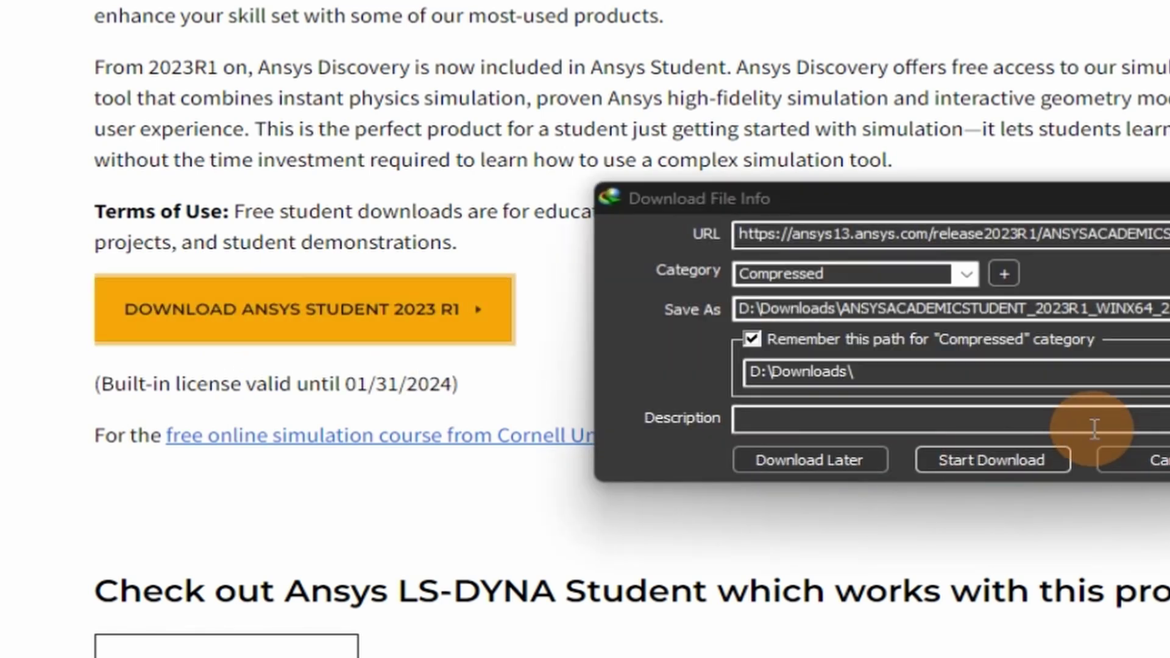
pyautogui.click(988, 455)
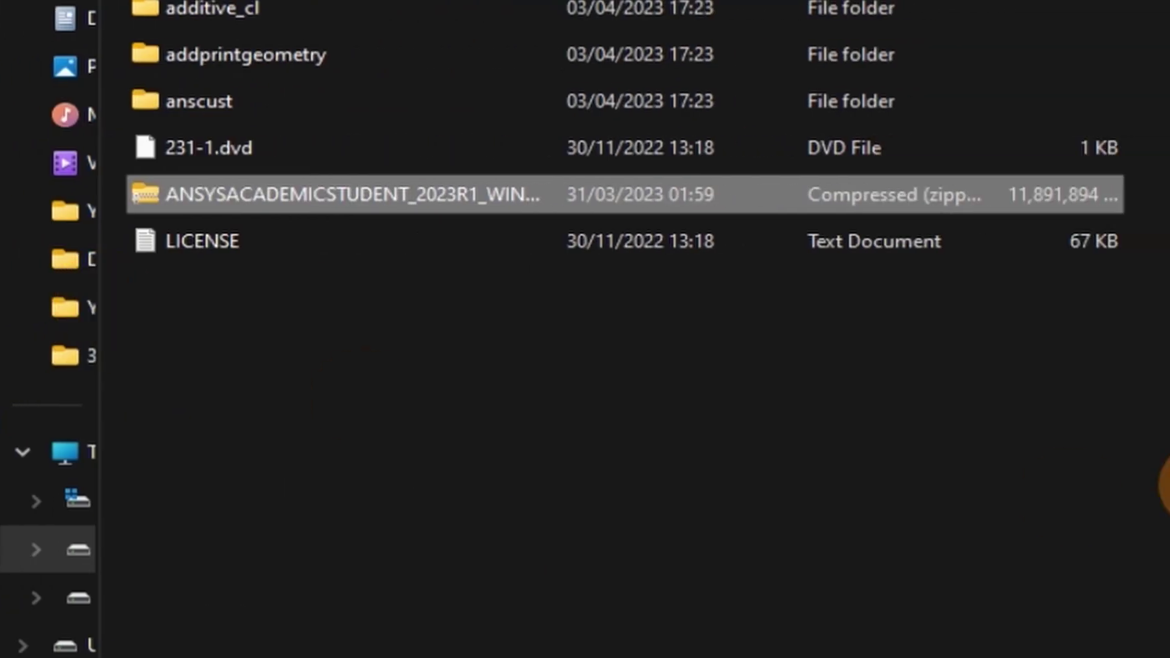
# Extract ANSYSACADEMICSTUDENT_2023R1_WINX64.zip in place with WinRAR's Extract Here
pyautogui.click(1166, 486)
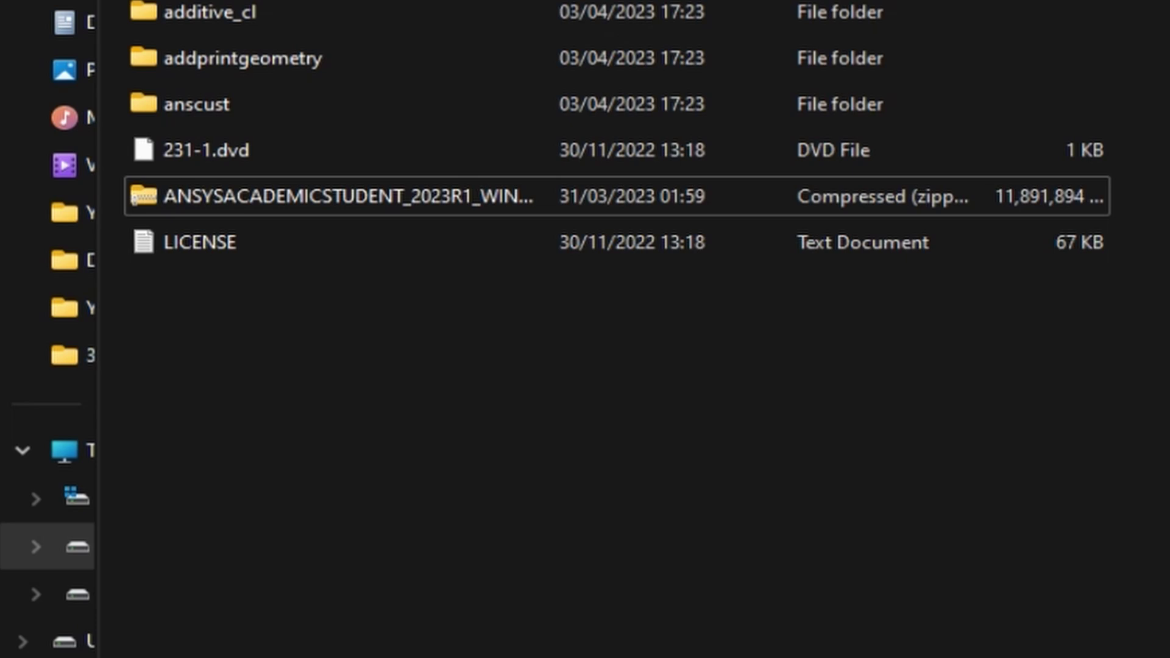
pyautogui.click(1160, 451)
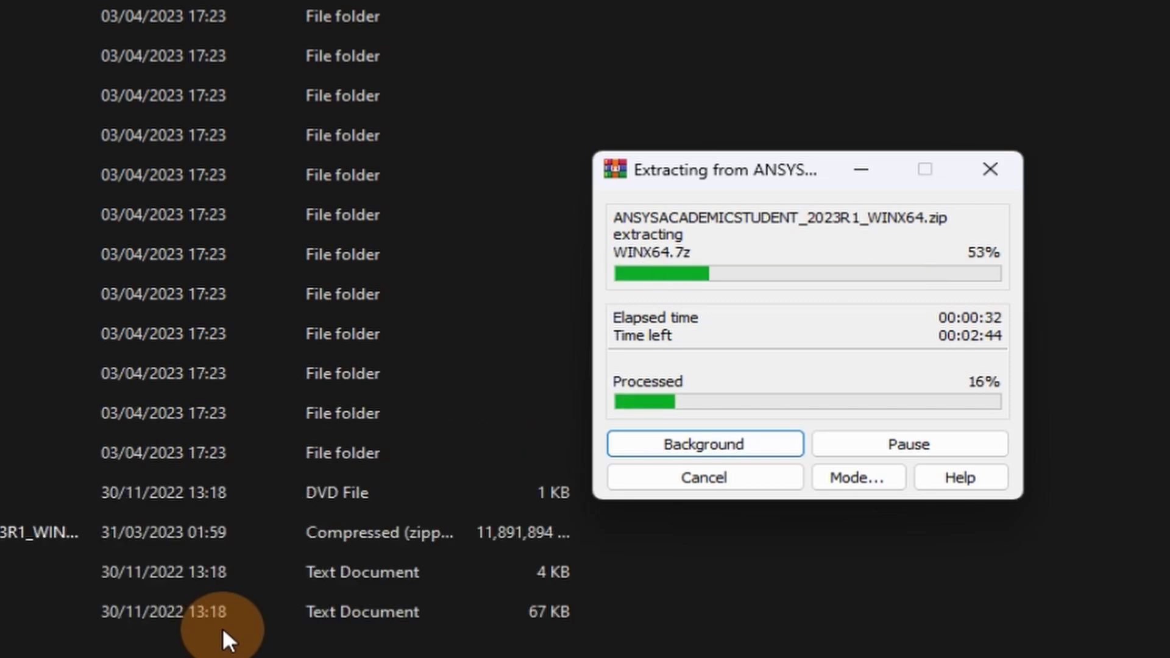
pyautogui.click(221, 628)
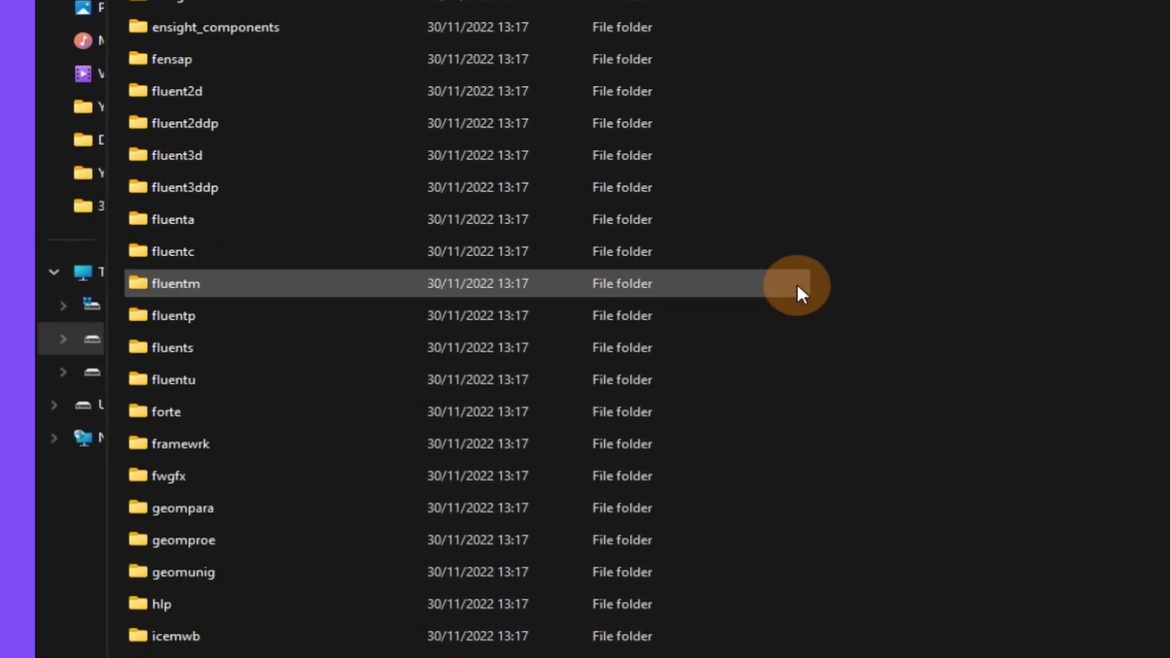
# Delete the downloaded Ansys zip archive and run setup as administrator
pyautogui.scroll(-3, 773, 328)
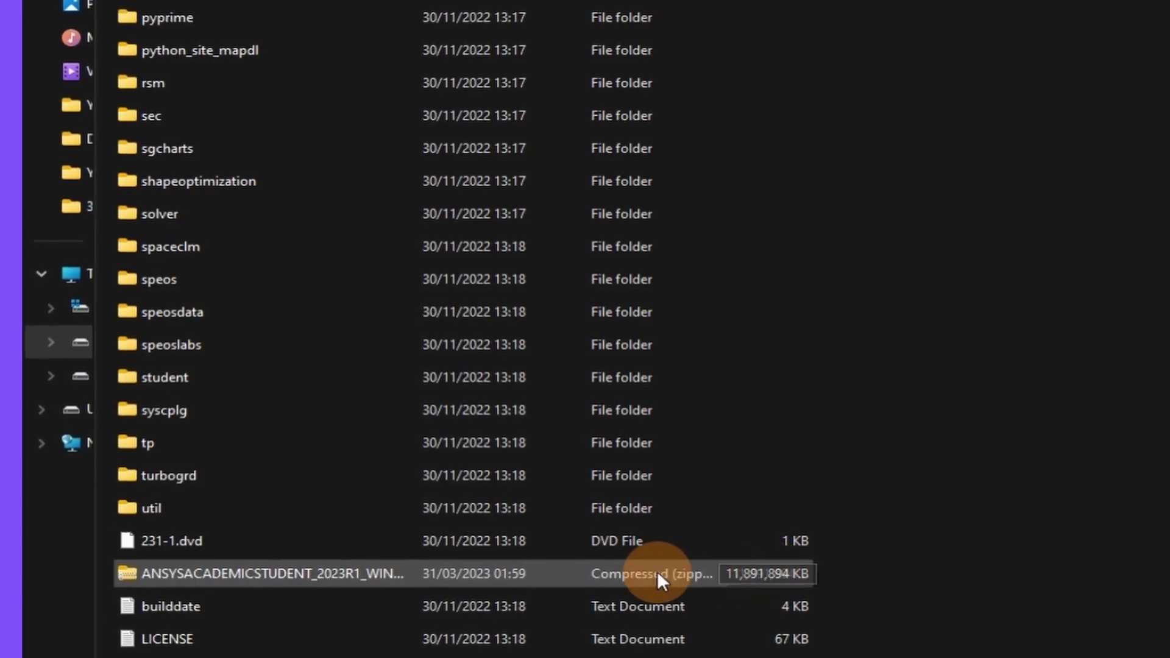
pyautogui.click(272, 576)
pyautogui.rightClick(266, 570)
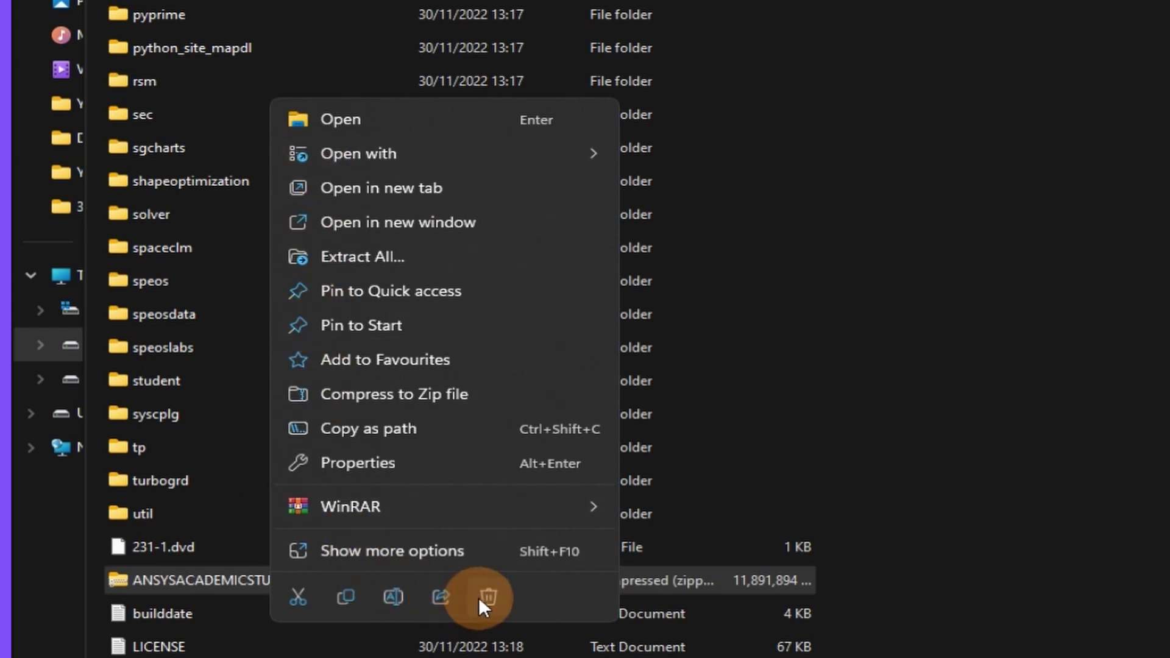
pyautogui.click(478, 597)
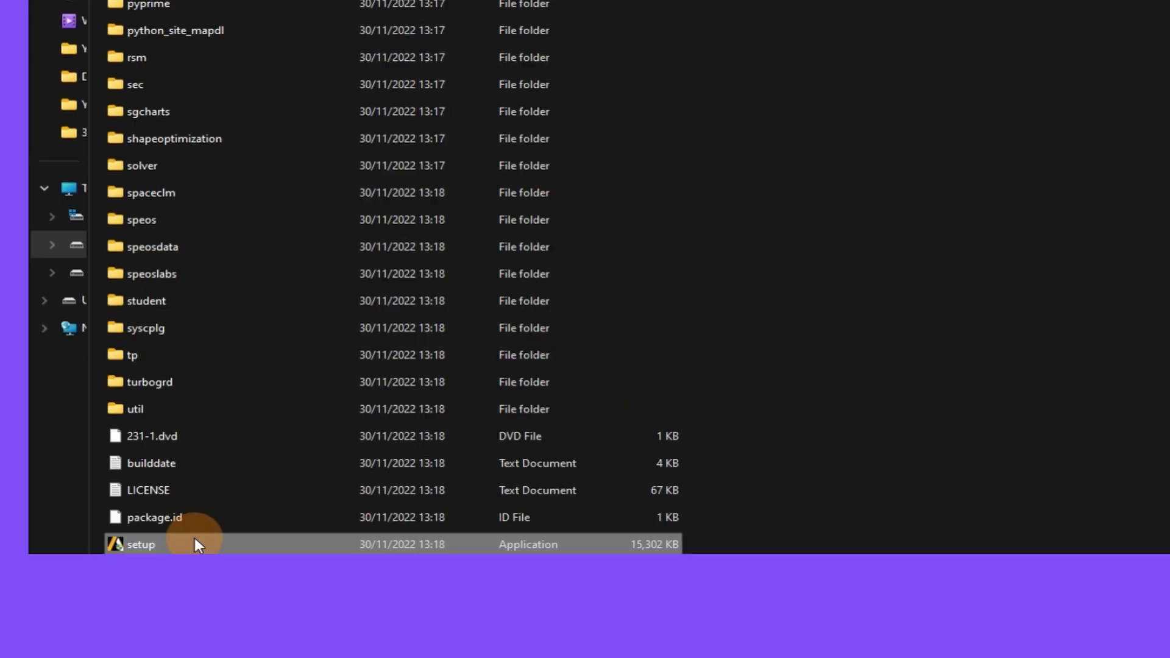
pyautogui.rightClick(195, 538)
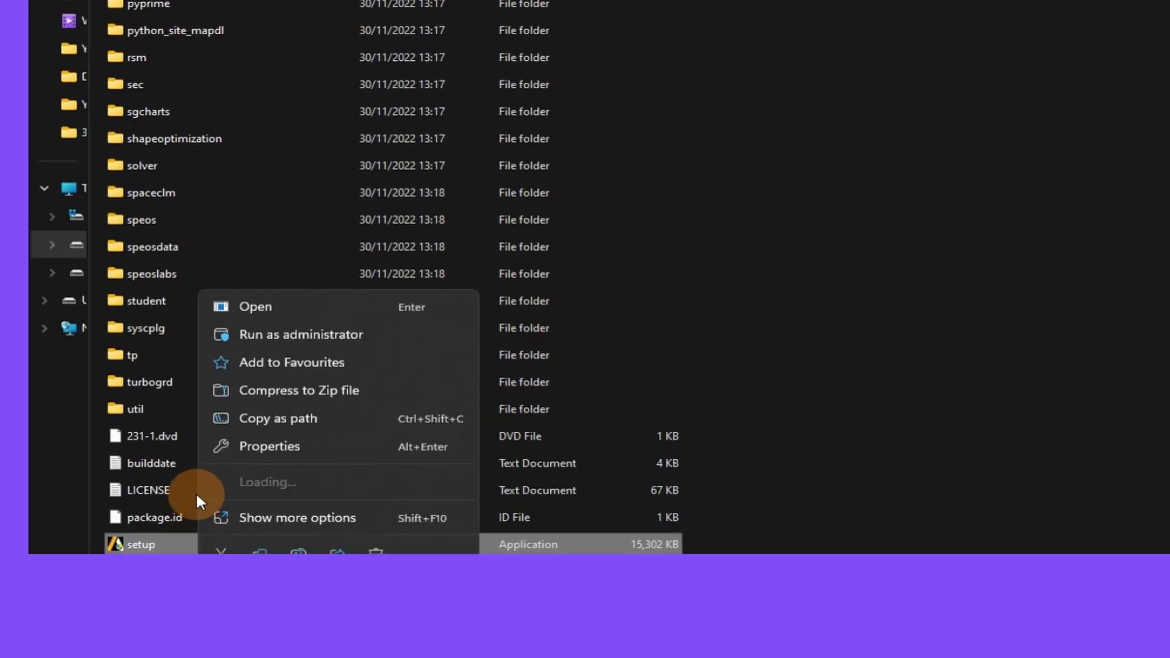
pyautogui.click(289, 333)
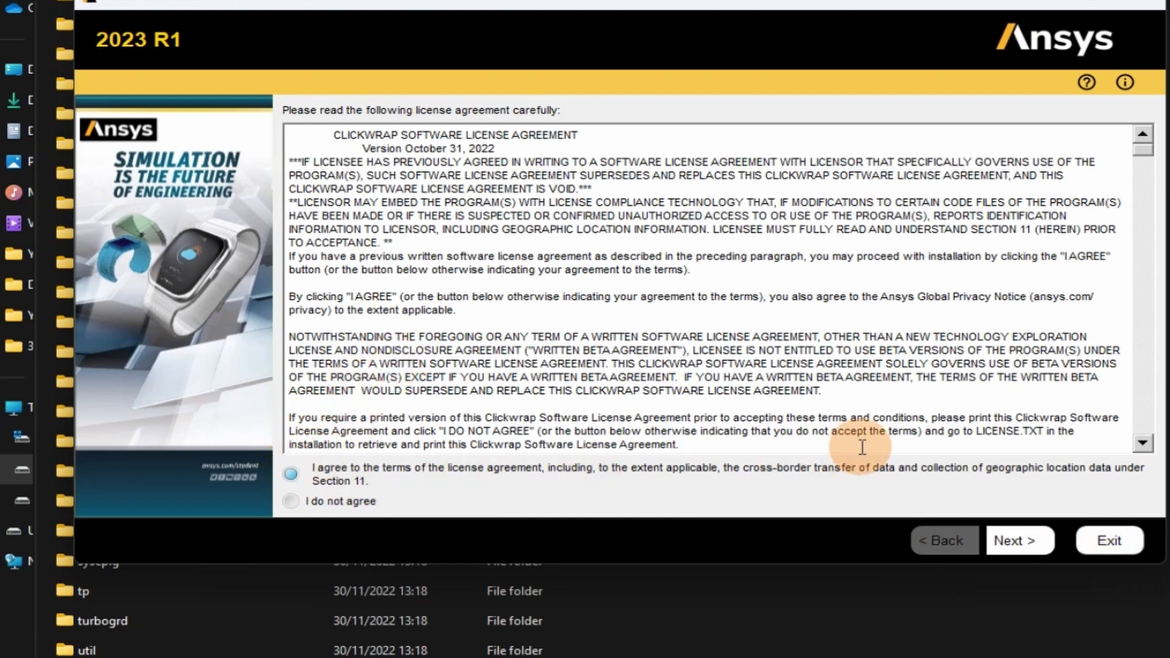
# Accept the license and set the install folder to D:\Program files\Ansys 2023\ANSYS Inc\ANSYS Student
pyautogui.click(1020, 540)
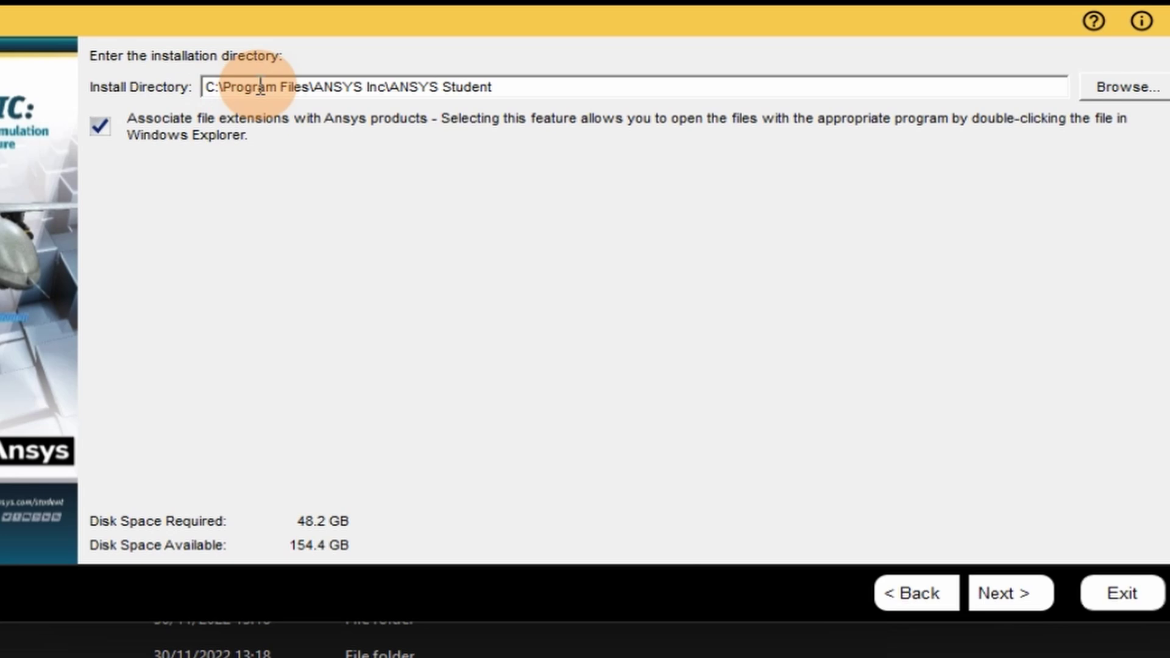
pyautogui.click(1121, 85)
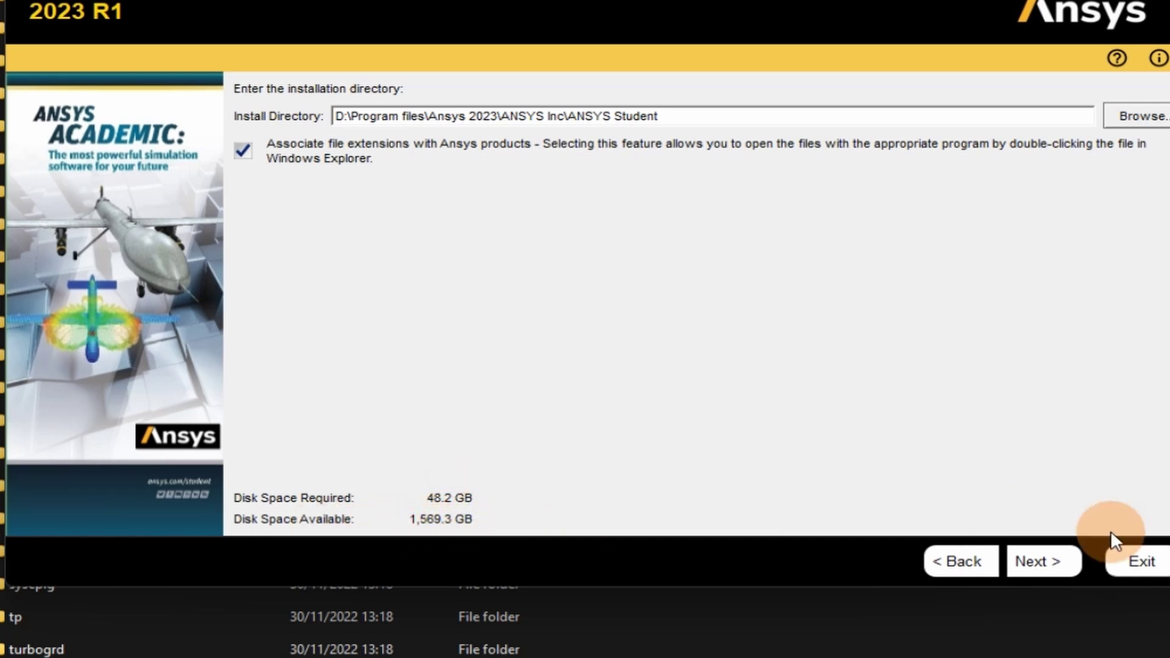
# Install Ansys 2023 R1 to the D drive folder until it reports 100% complete
pyautogui.click(1034, 561)
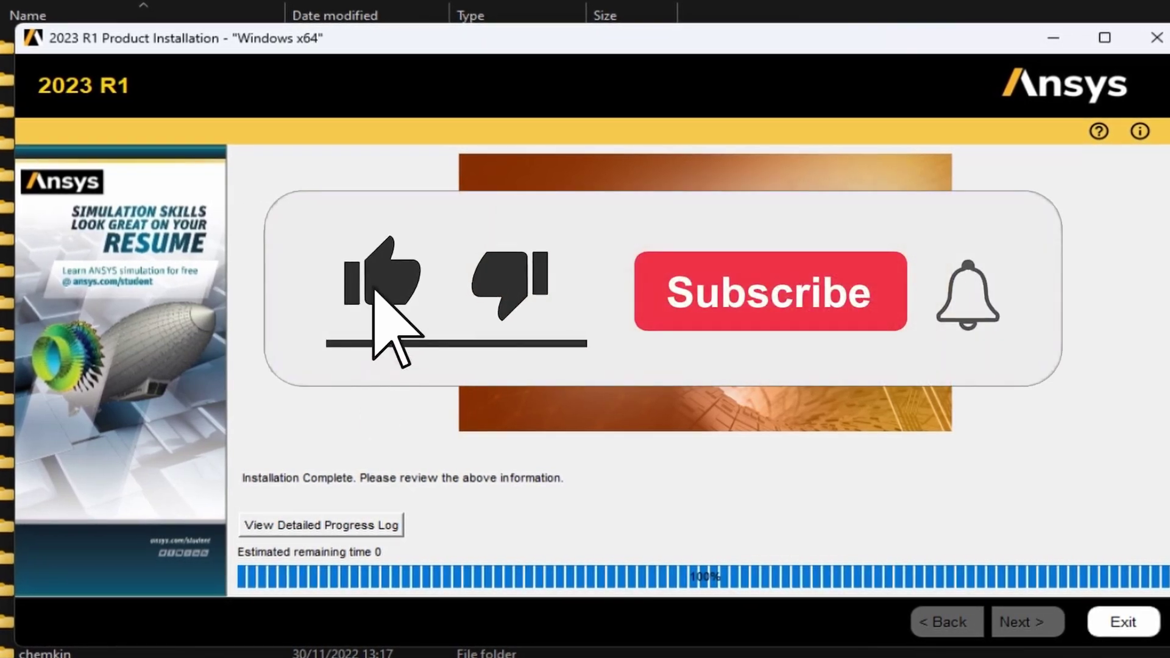
# Search Windows Start for 'workbench', removing the mistyped letter, to find Workbench 2023 R1
pyautogui.write('w')
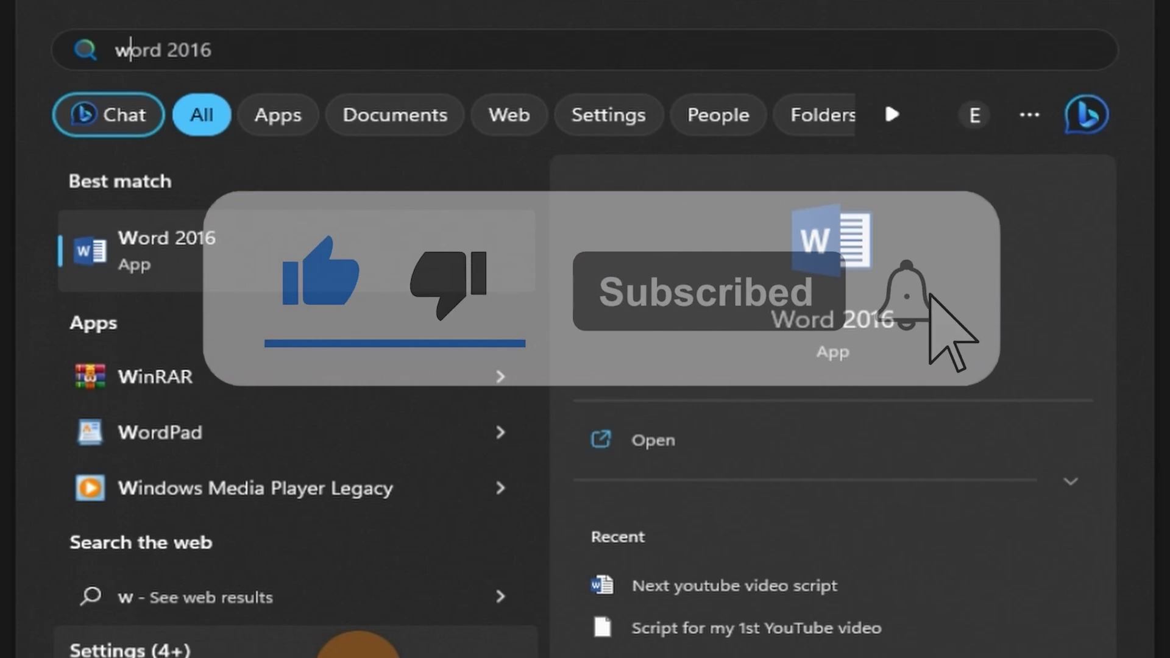
pyautogui.write('or')
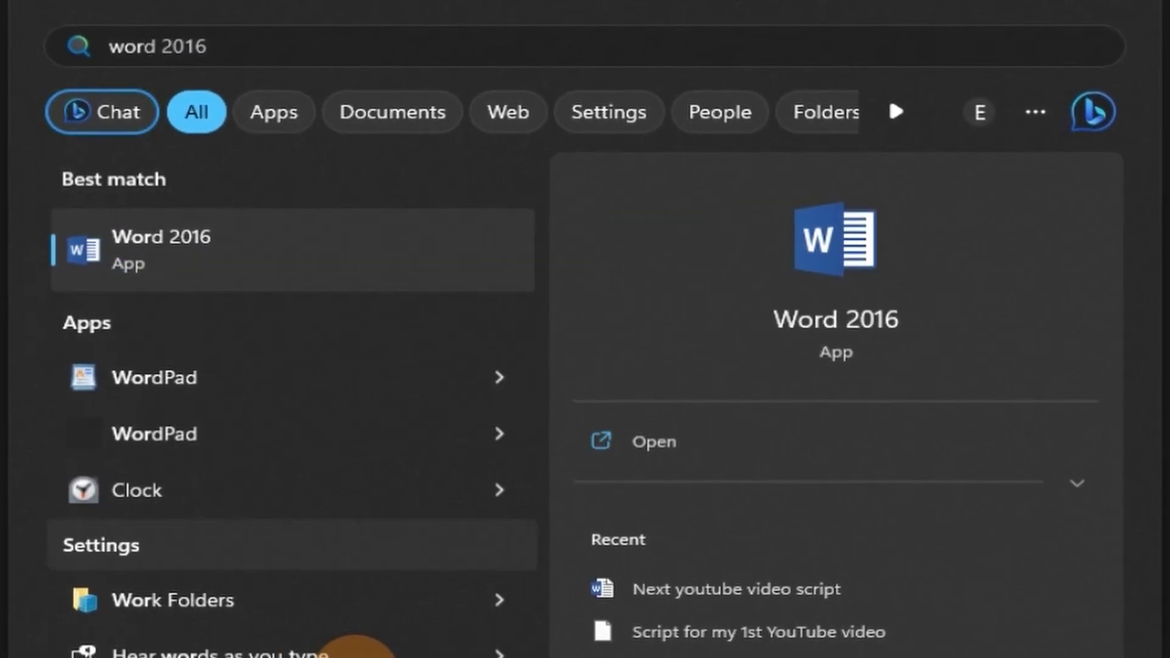
pyautogui.write('k')
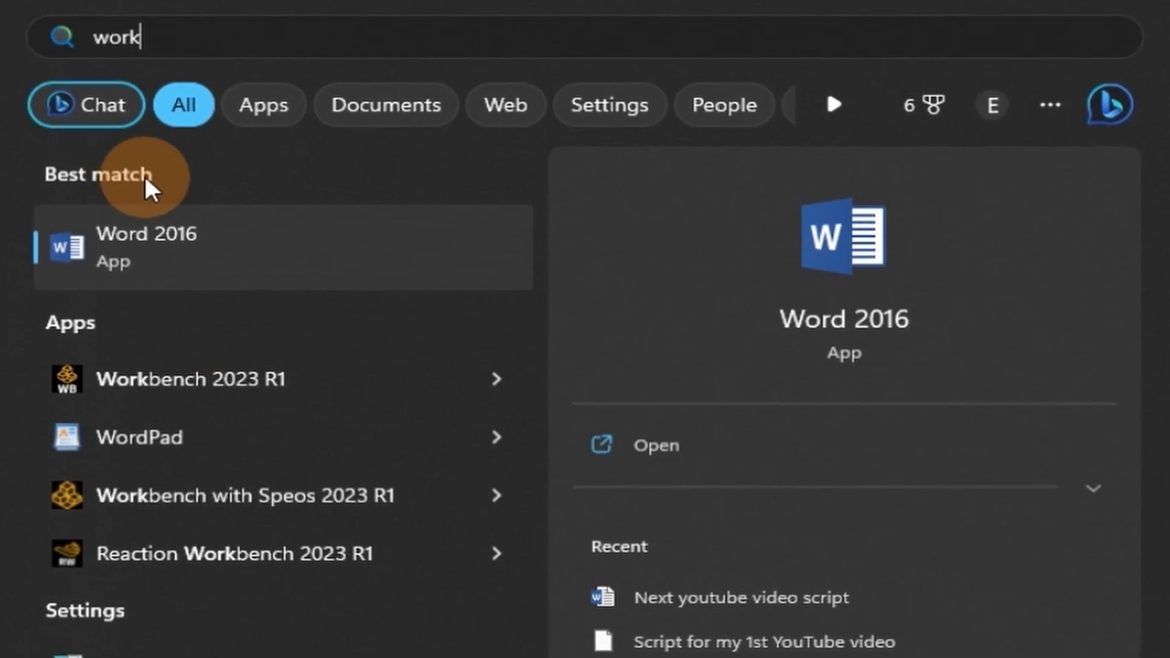
pyautogui.write('bw')
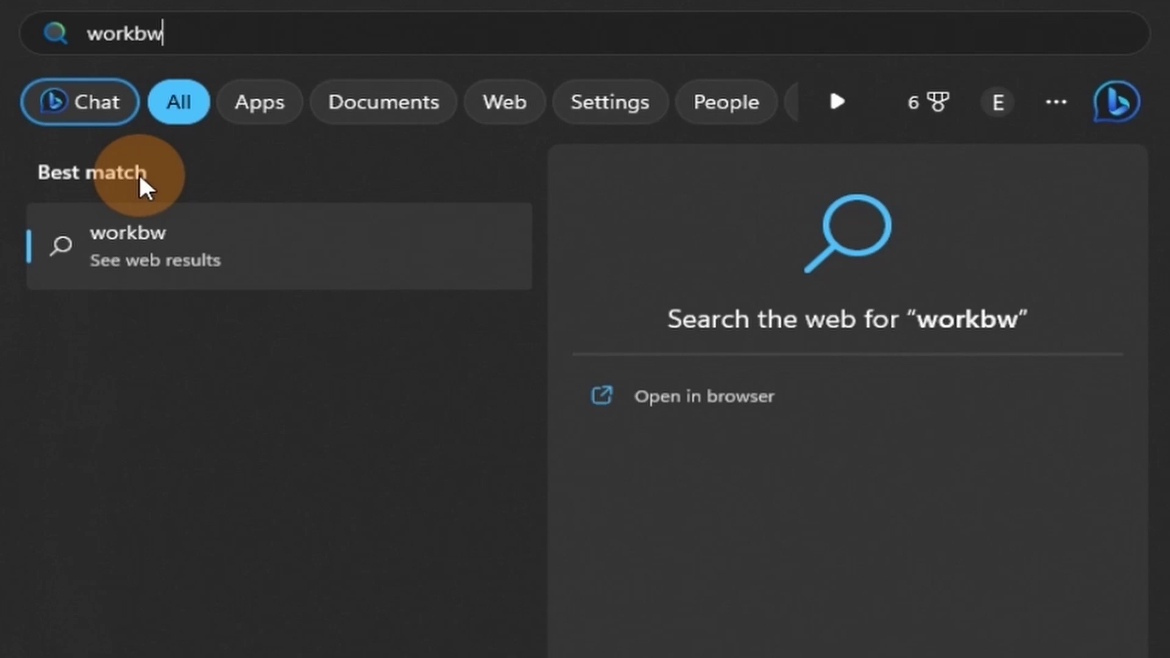
pyautogui.press('BackSpace')
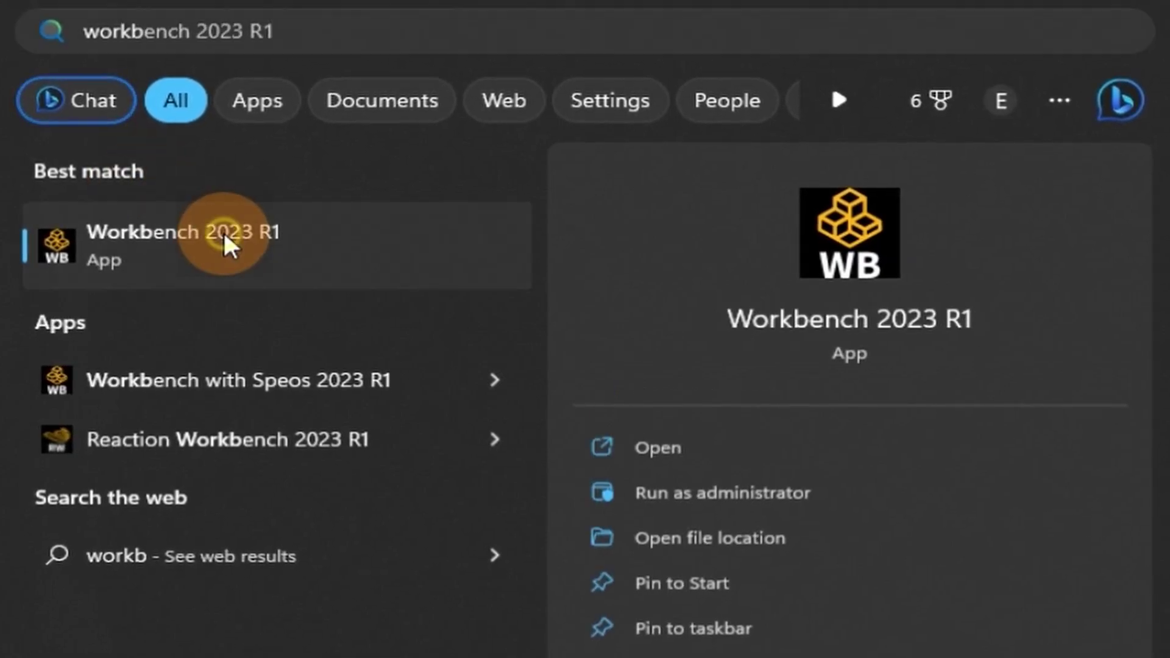
# Launch Workbench 2023 R1 and allow Ansys Common Licensing and Workbench through the firewall
pyautogui.click(224, 235)
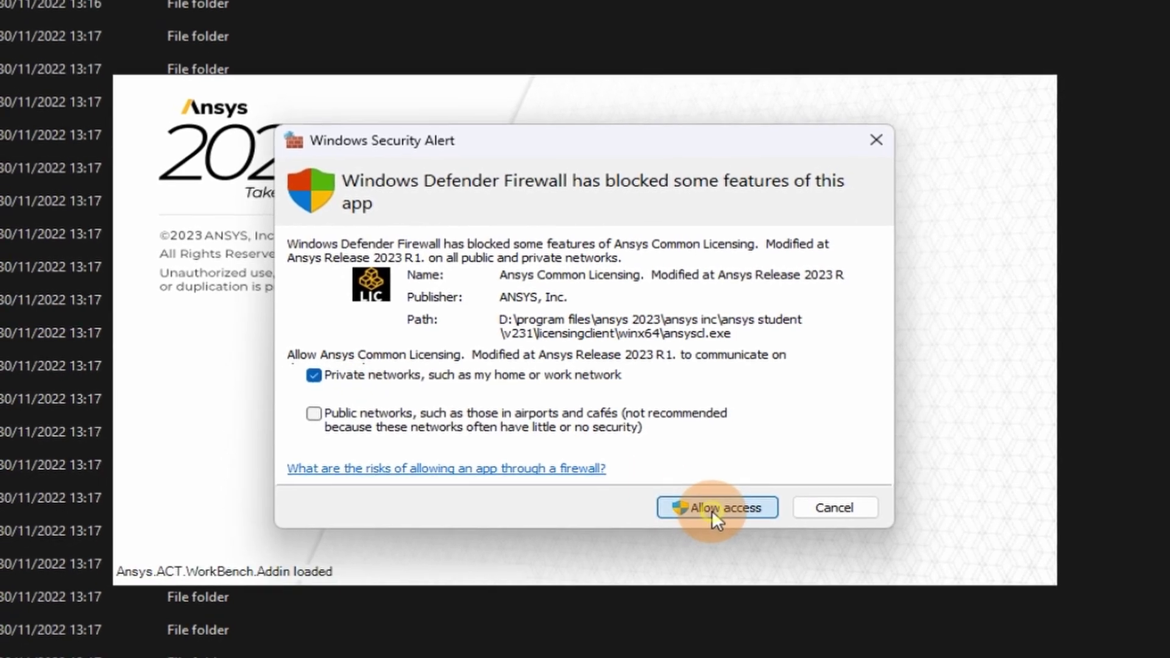
pyautogui.click(711, 510)
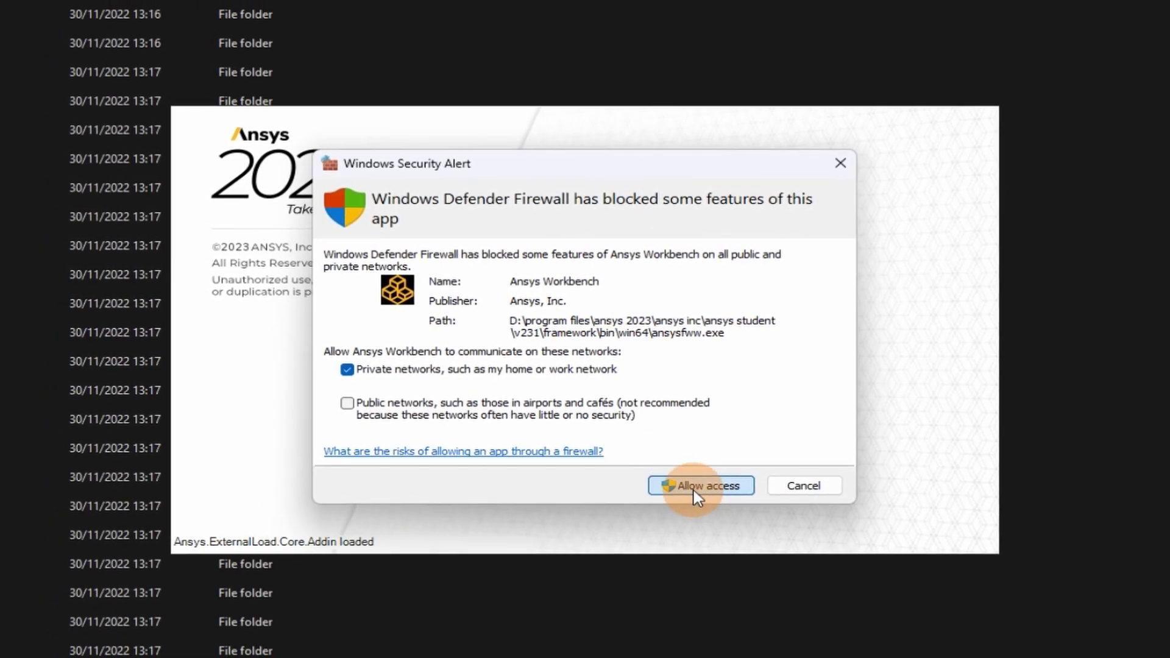
pyautogui.click(695, 488)
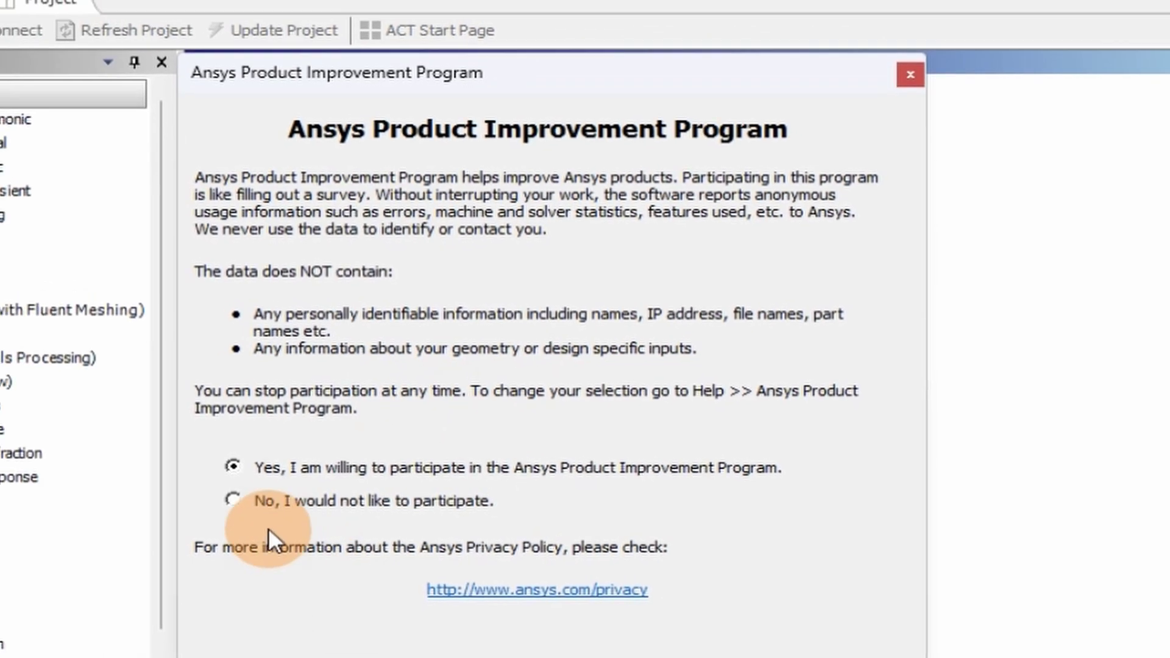
# Decline the Ansys Product Improvement Program and maximize the Workbench window
pyautogui.click(278, 501)
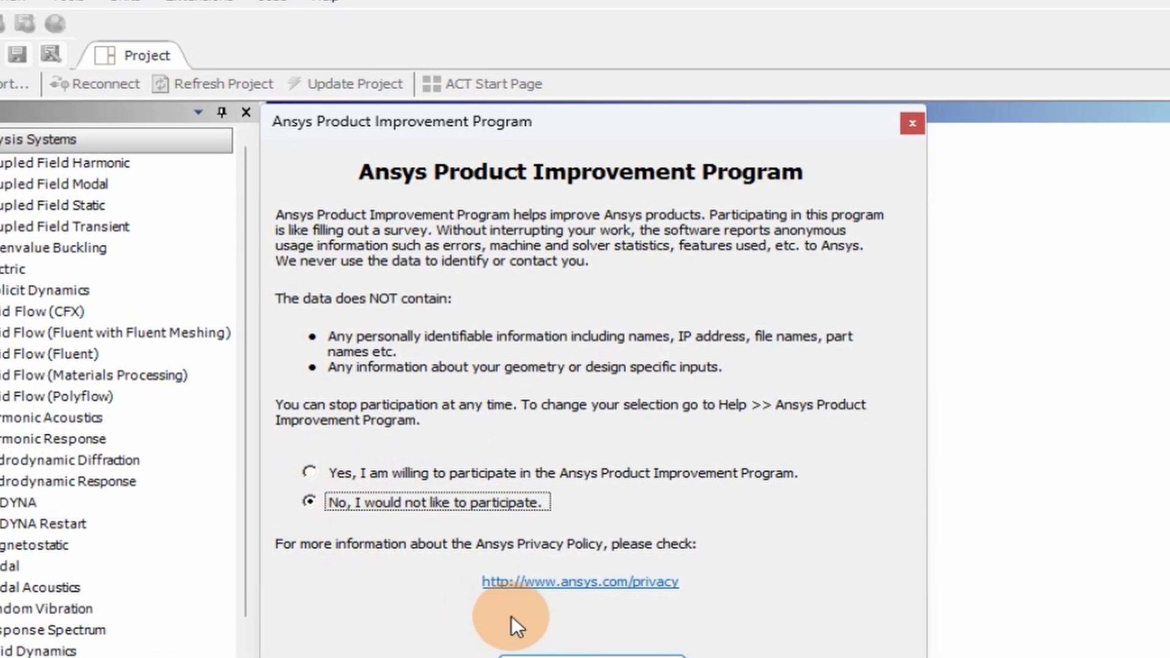
pyautogui.click(594, 656)
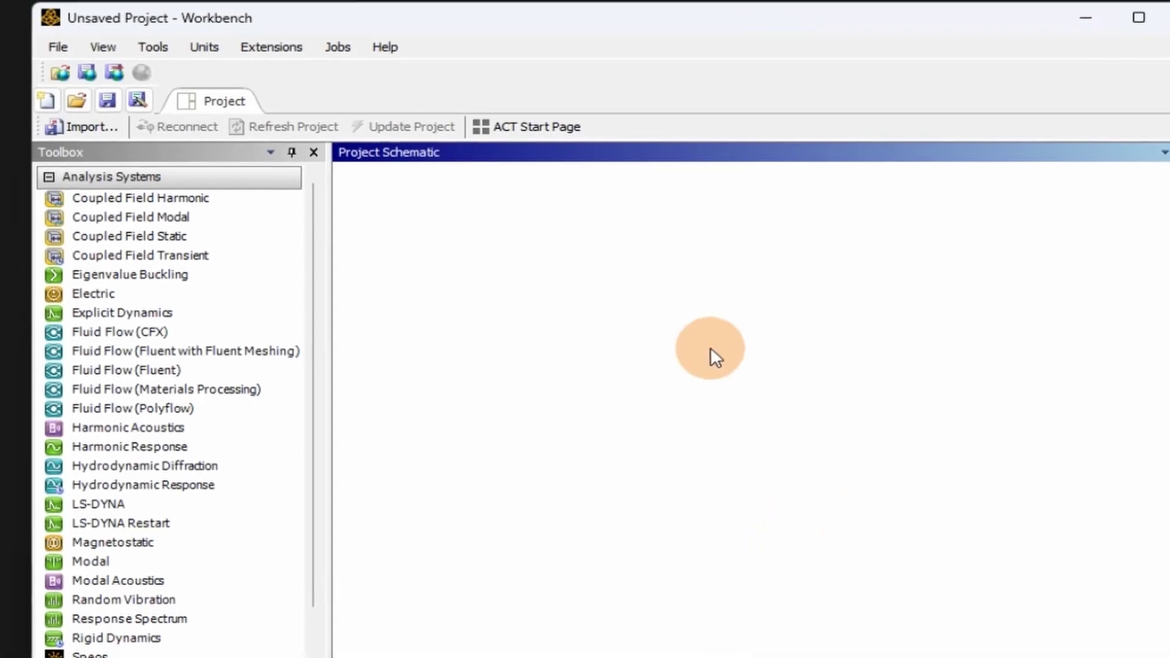
pyautogui.click(1139, 17)
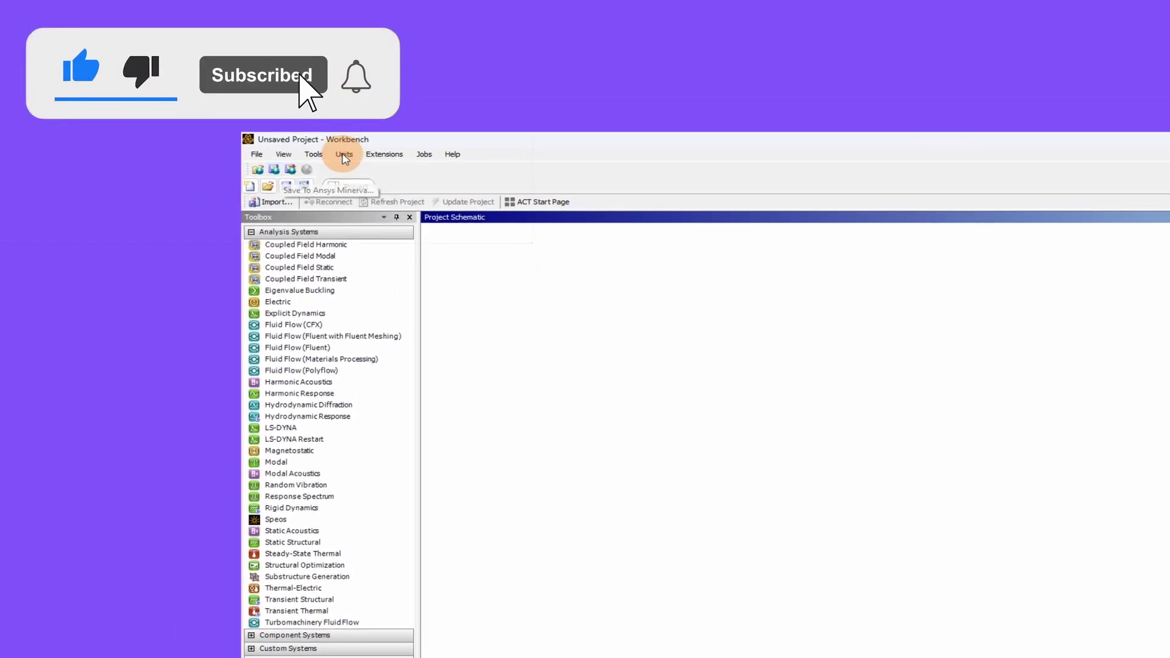
# Start a new empty project with File > New
pyautogui.click(245, 147)
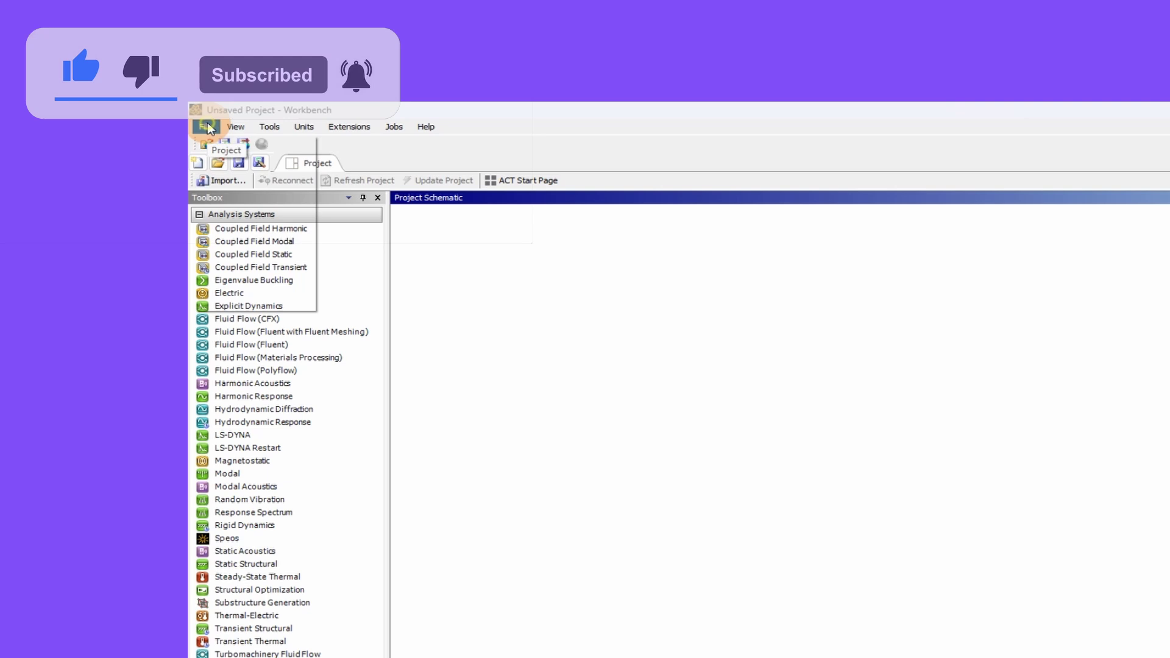
pyautogui.click(193, 120)
pyautogui.click(193, 119)
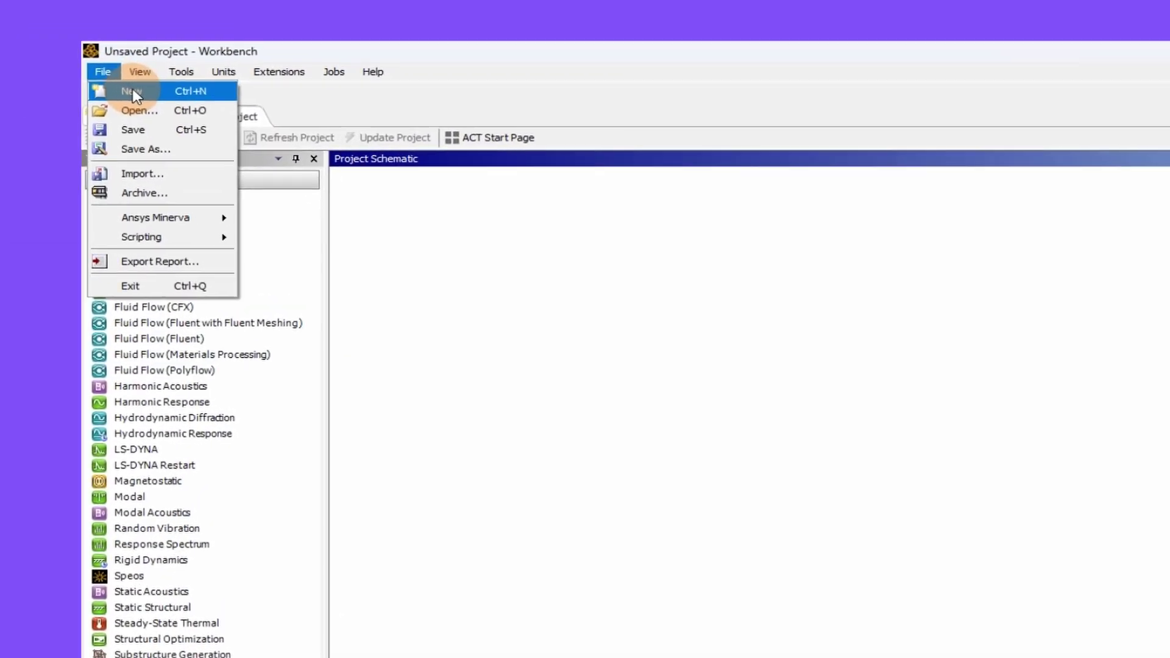
pyautogui.click(122, 87)
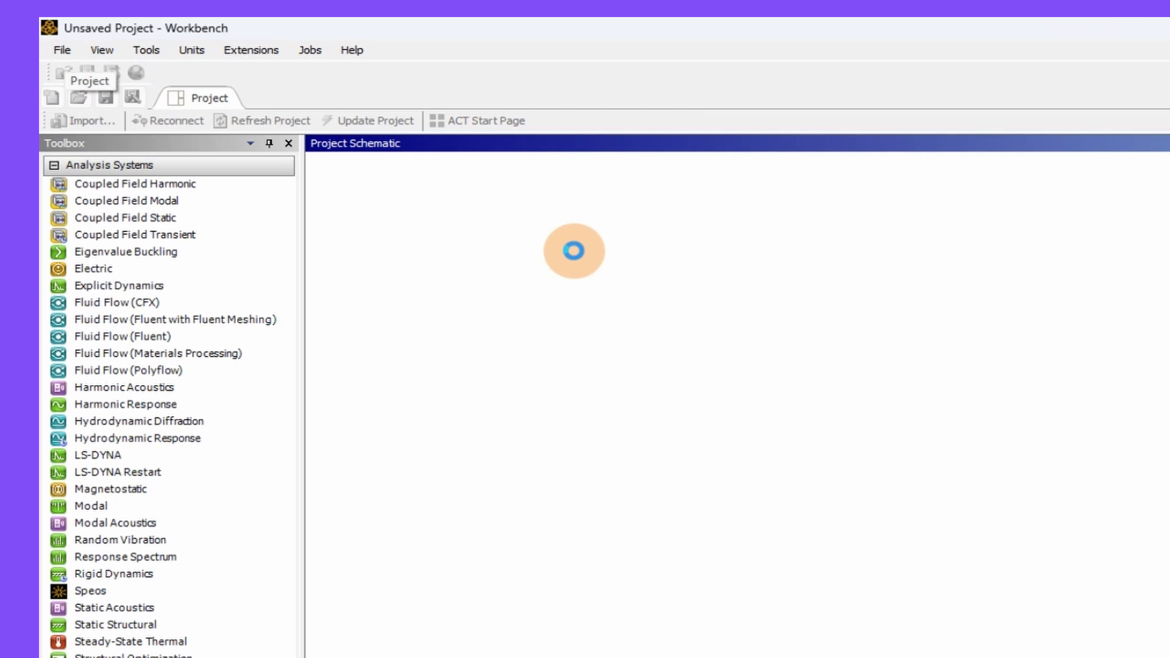